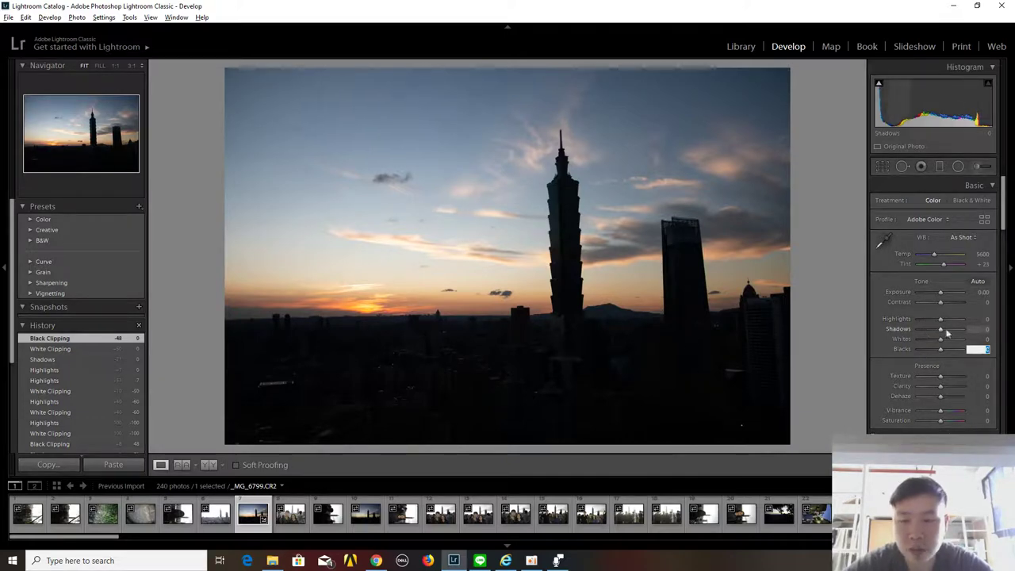
Step: Raise Shadows to +64 to reveal the city buildings beneath the sunset sky
{"action": "mouse_move", "coordinate": [945, 333]}
{"action": "left_mouse_down"}
{"action": "mouse_move", "coordinate": [962, 337]}
{"action": "mouse_move", "coordinate": [954, 335]}
{"action": "left_mouse_up"}
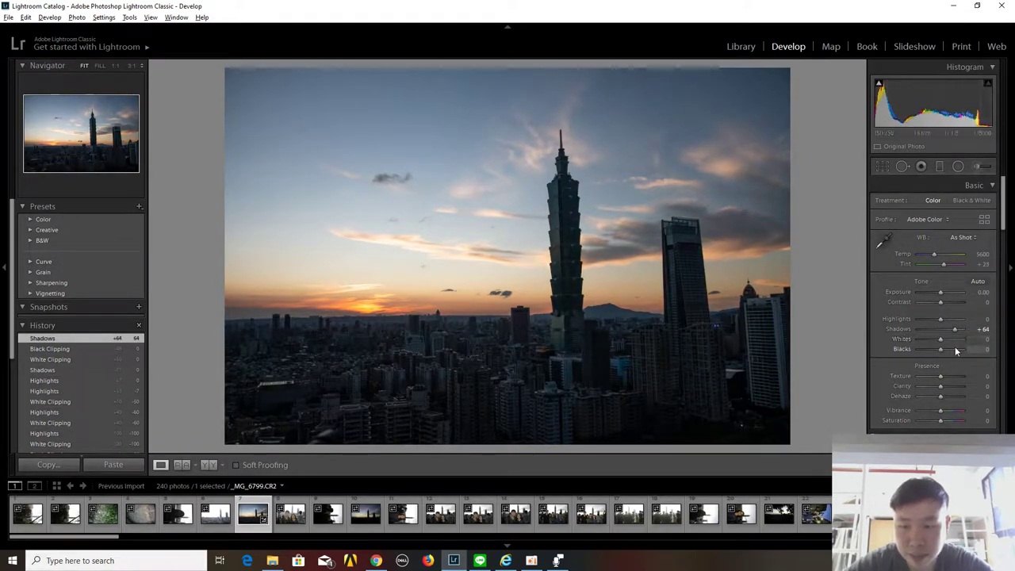
Step: Set Blacks +62, Highlights −55, Whites −33, Contrast −17 and Clarity +2 in the Basic panel
{"action": "left_click", "coordinate": [955, 349]}
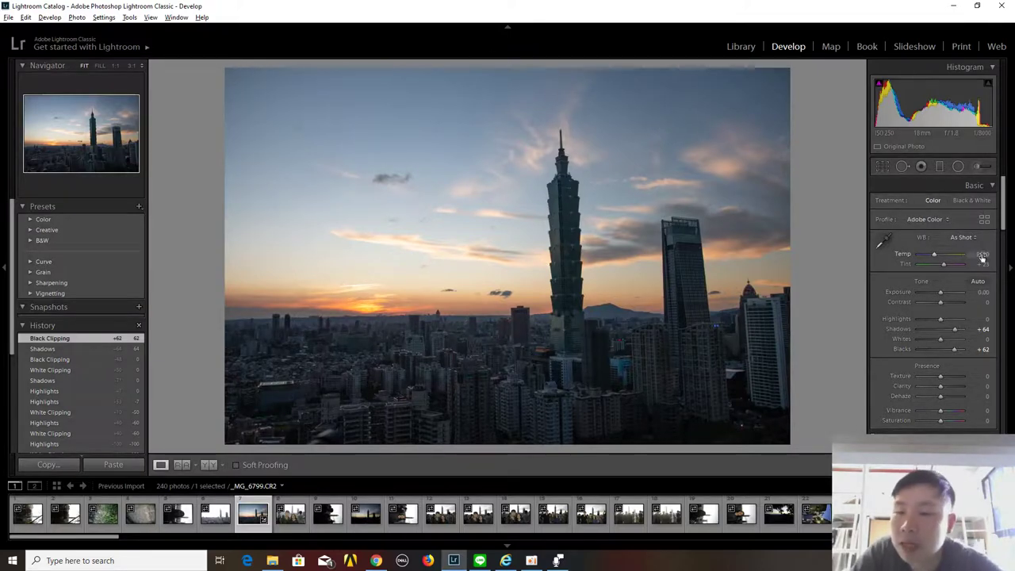
{"action": "mouse_move", "coordinate": [939, 320]}
{"action": "left_mouse_down"}
{"action": "mouse_move", "coordinate": [926, 321]}
{"action": "mouse_move", "coordinate": [924, 341]}
{"action": "left_mouse_up"}
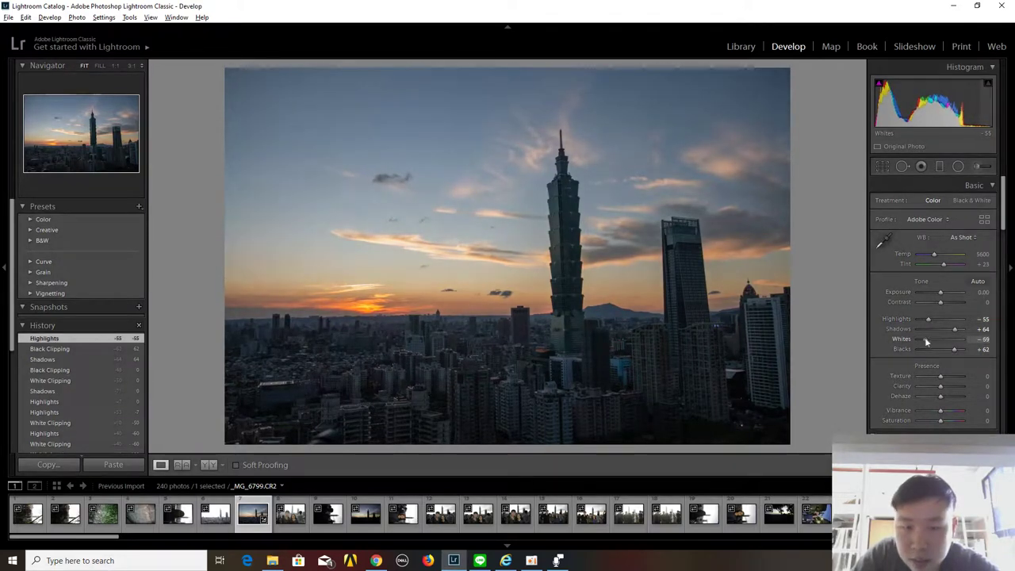
{"action": "left_click_drag", "start_coordinate": [933, 341], "coordinate": [934, 340]}
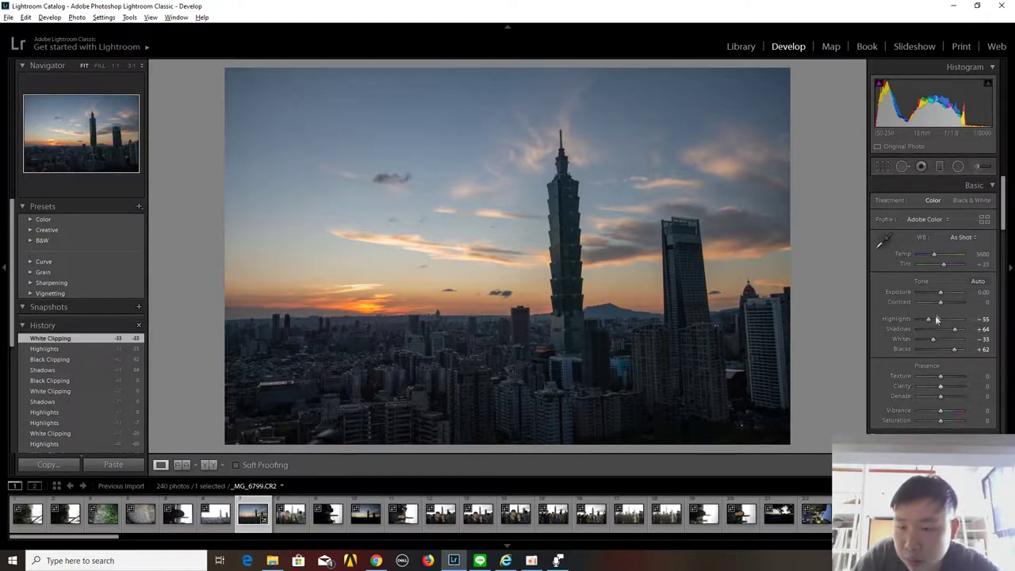
{"action": "left_click_drag", "start_coordinate": [941, 306], "coordinate": [932, 302]}
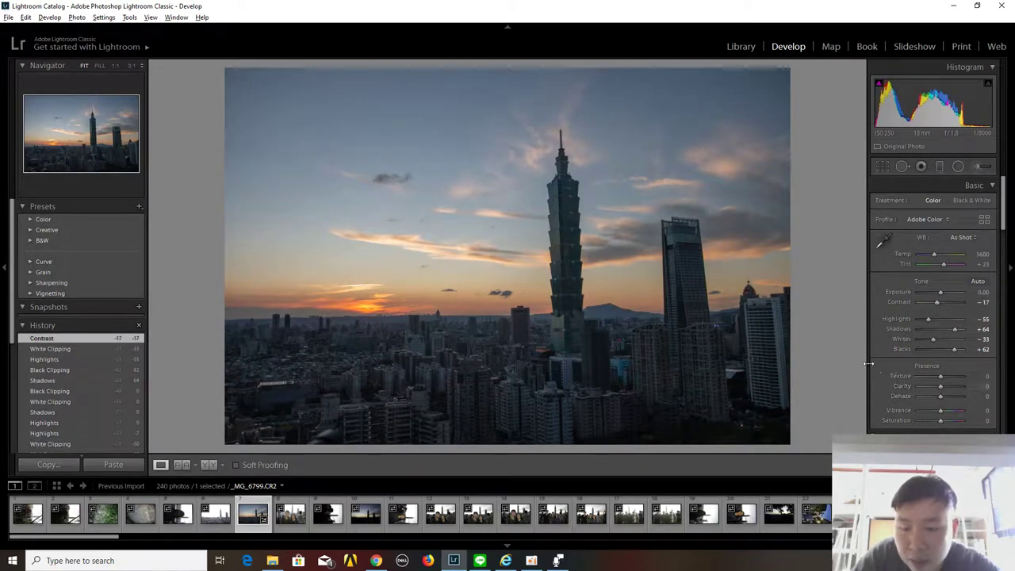
{"action": "left_click_drag", "start_coordinate": [940, 385], "coordinate": [949, 379]}
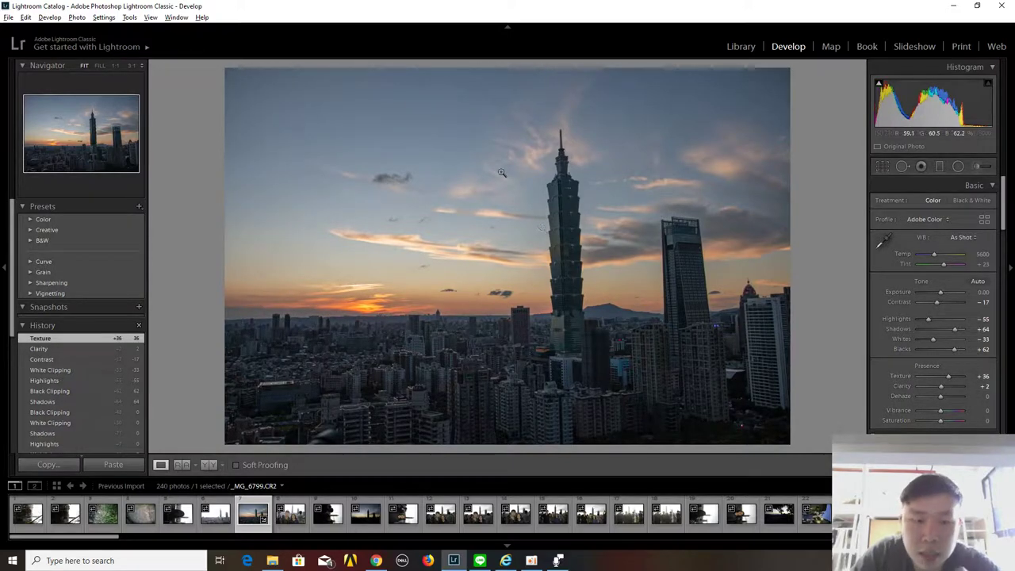
Step: Boost HSL saturation of Blue to +51 and Aqua to +27
{"action": "scroll", "coordinate": [890, 275], "scroll_direction": "down", "scroll_amount": 5}
{"action": "scroll", "coordinate": [891, 275], "scroll_direction": "down", "scroll_amount": 3}
{"action": "scroll", "coordinate": [890, 276], "scroll_direction": "down", "scroll_amount": 2}
{"action": "scroll", "coordinate": [889, 274], "scroll_direction": "up", "scroll_amount": 2}
{"action": "scroll", "coordinate": [888, 271], "scroll_direction": "down", "scroll_amount": 1}
{"action": "scroll", "coordinate": [887, 271], "scroll_direction": "down", "scroll_amount": 1}
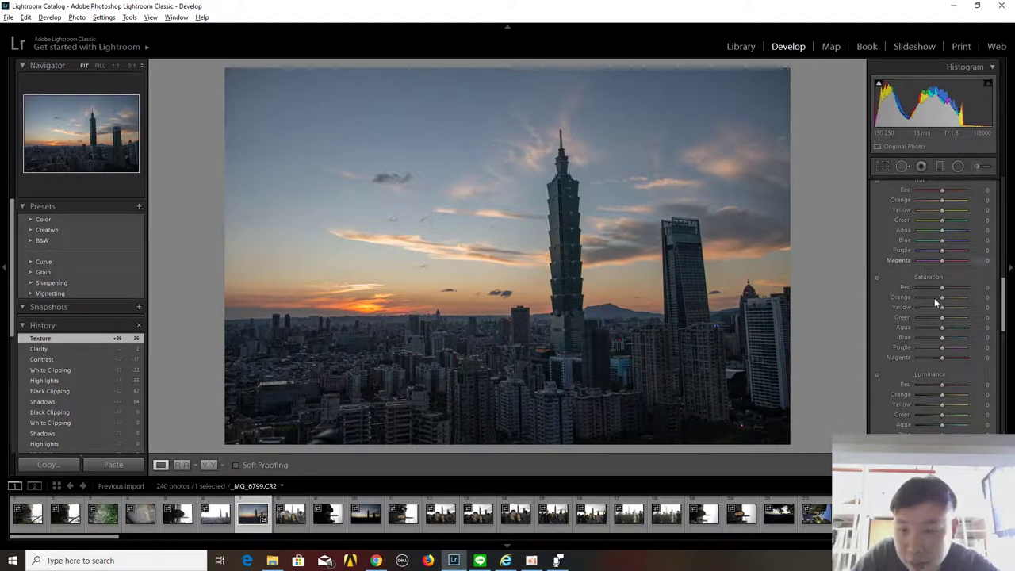
{"action": "left_click_drag", "start_coordinate": [944, 339], "coordinate": [949, 333]}
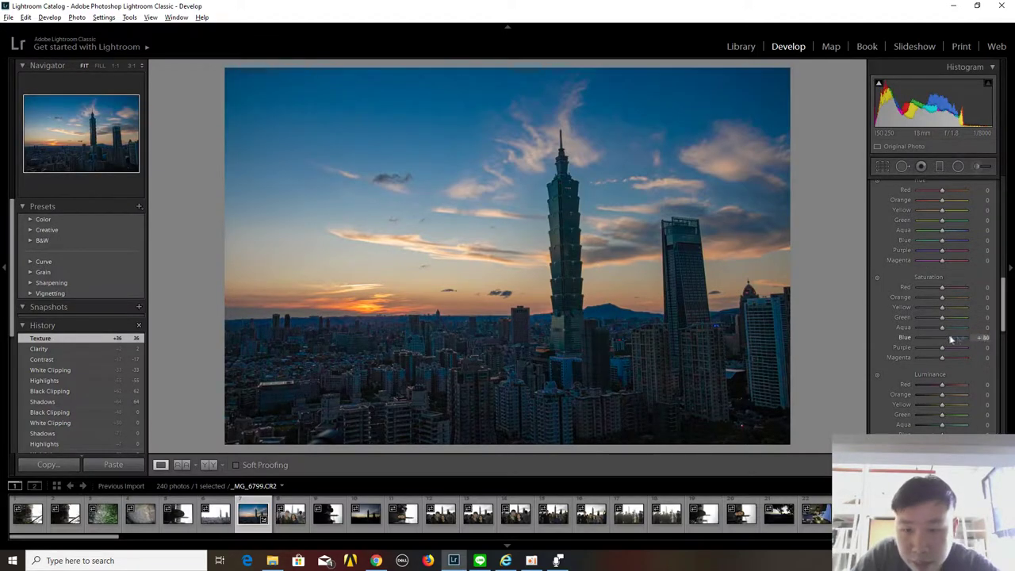
{"action": "left_click_drag", "start_coordinate": [964, 328], "coordinate": [889, 330]}
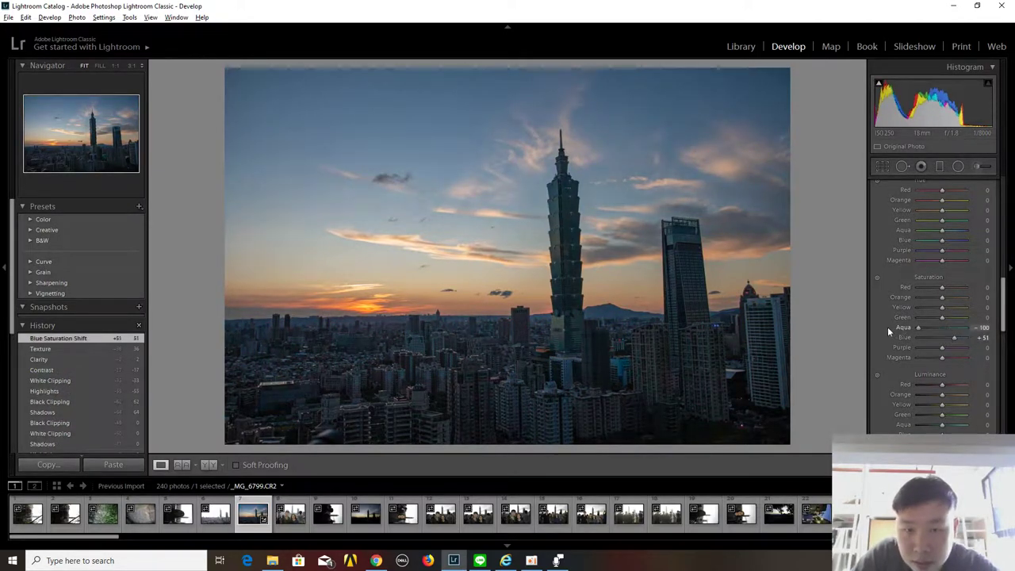
{"action": "left_click_drag", "start_coordinate": [975, 339], "coordinate": [951, 330]}
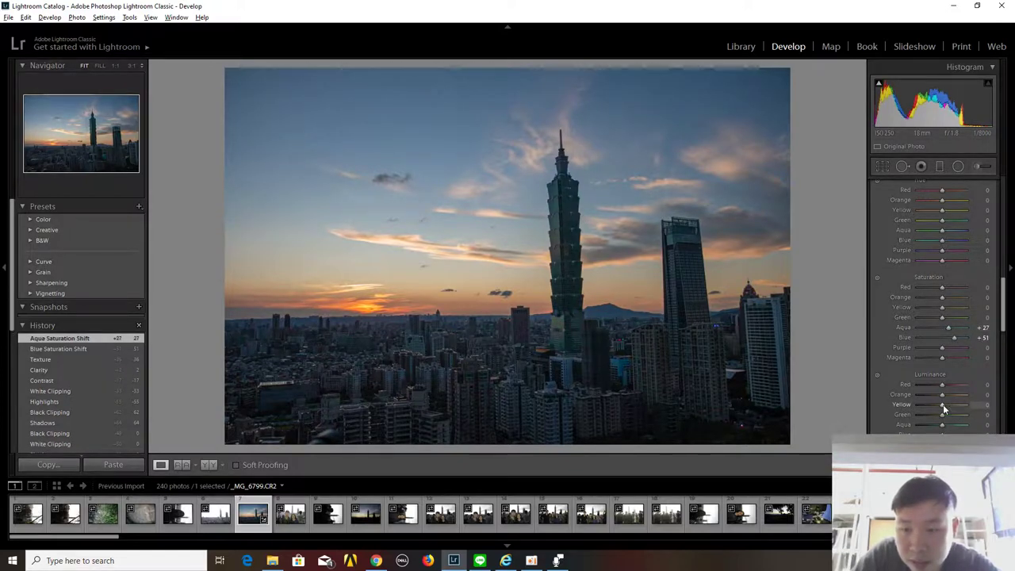
Step: Lower Yellow luminance to −7 and raise Orange saturation to +16 and Yellow to +22
{"action": "left_click_drag", "start_coordinate": [942, 405], "coordinate": [940, 404]}
{"action": "left_click_drag", "start_coordinate": [942, 297], "coordinate": [963, 307]}
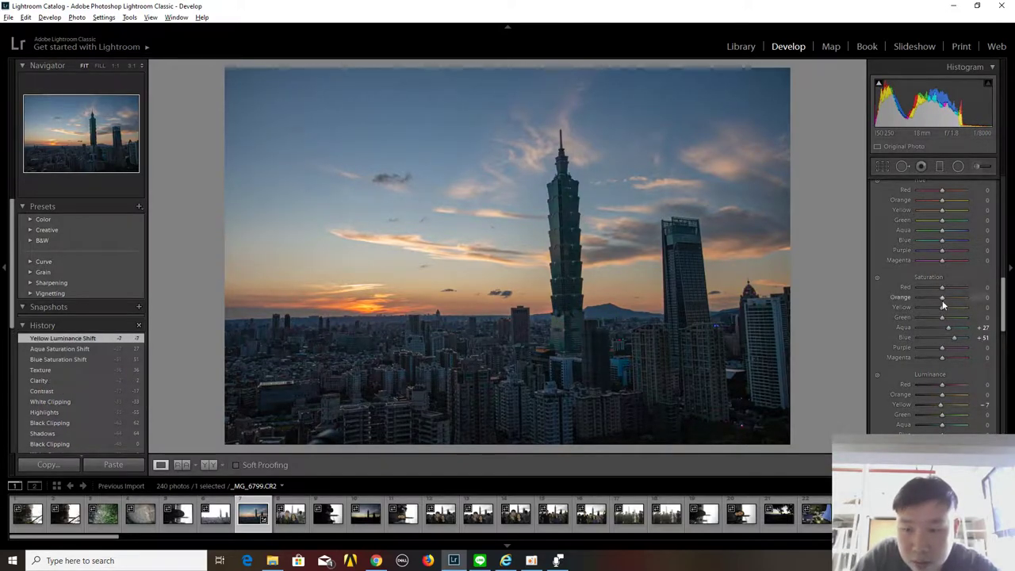
{"action": "left_click_drag", "start_coordinate": [947, 306], "coordinate": [946, 302]}
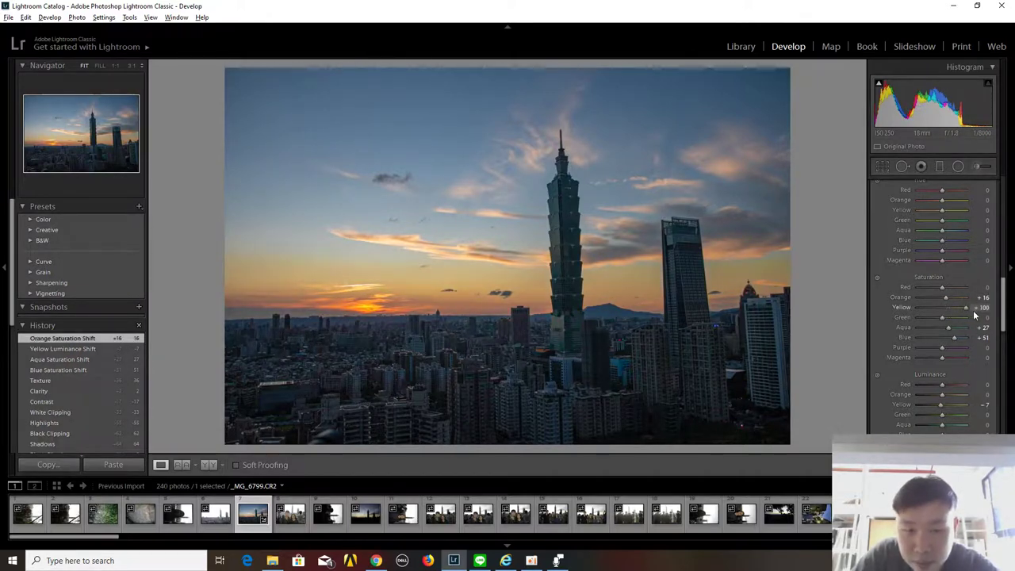
{"action": "left_click_drag", "start_coordinate": [943, 312], "coordinate": [948, 313]}
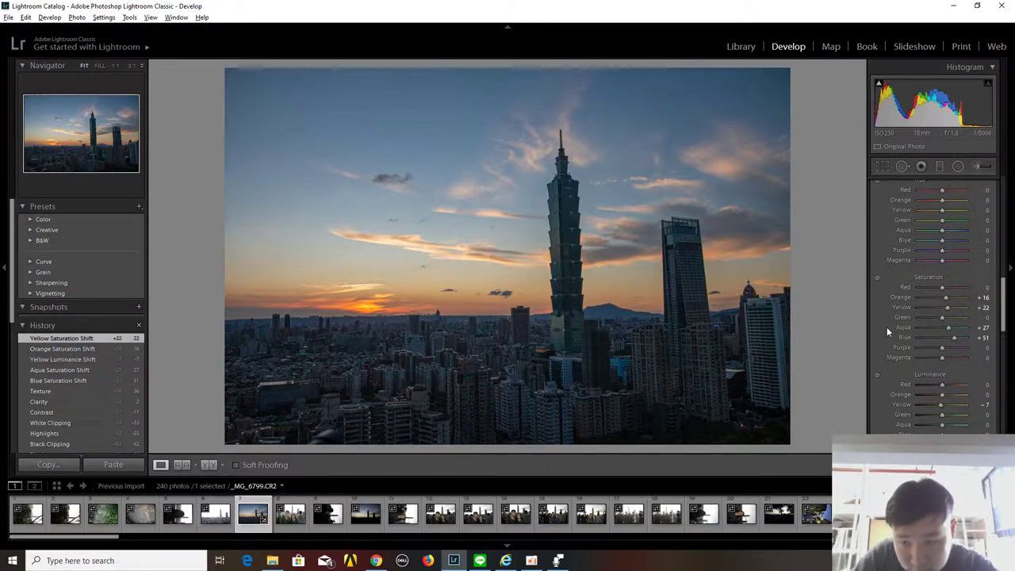
{"action": "scroll", "coordinate": [887, 327], "scroll_direction": "down", "scroll_amount": 2}
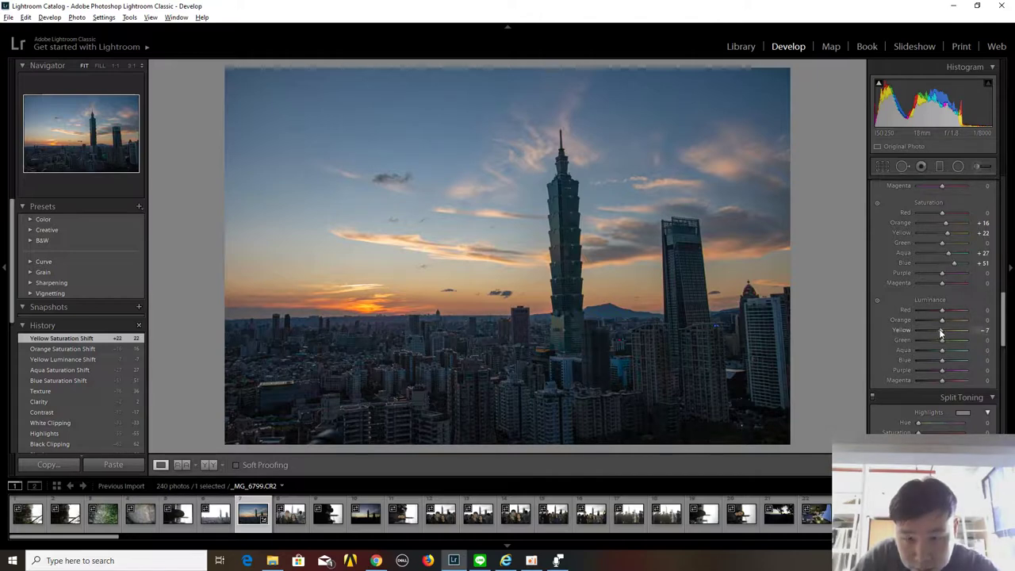
Step: Set HSL luminance to Yellow 0, Blue −27 and Aqua −13
{"action": "left_click_drag", "start_coordinate": [941, 333], "coordinate": [946, 335]}
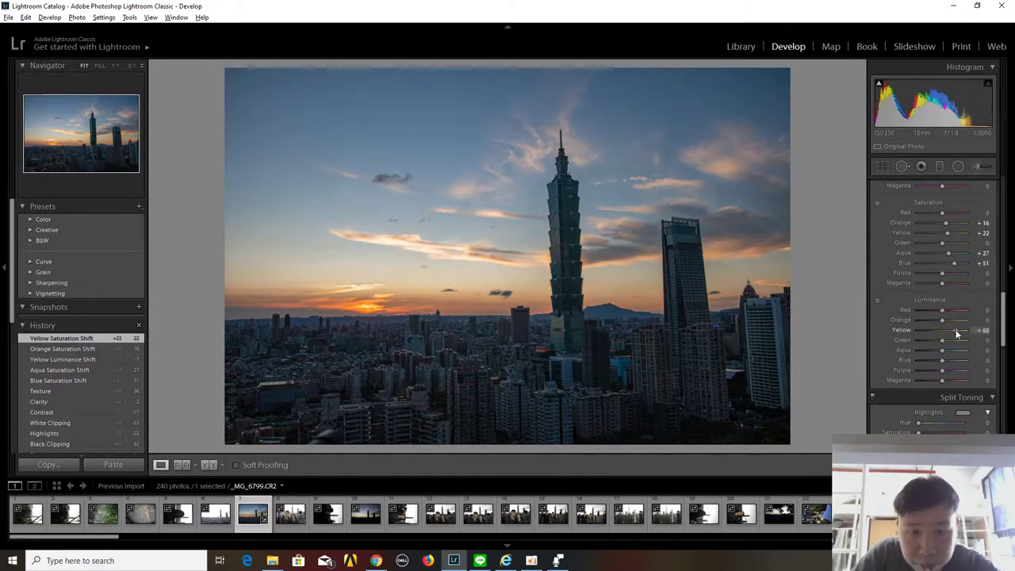
{"action": "left_click_drag", "start_coordinate": [946, 335], "coordinate": [943, 330]}
{"action": "left_click", "coordinate": [983, 330]}
{"action": "type", "text": "0"}
{"action": "key", "text": "Return"}
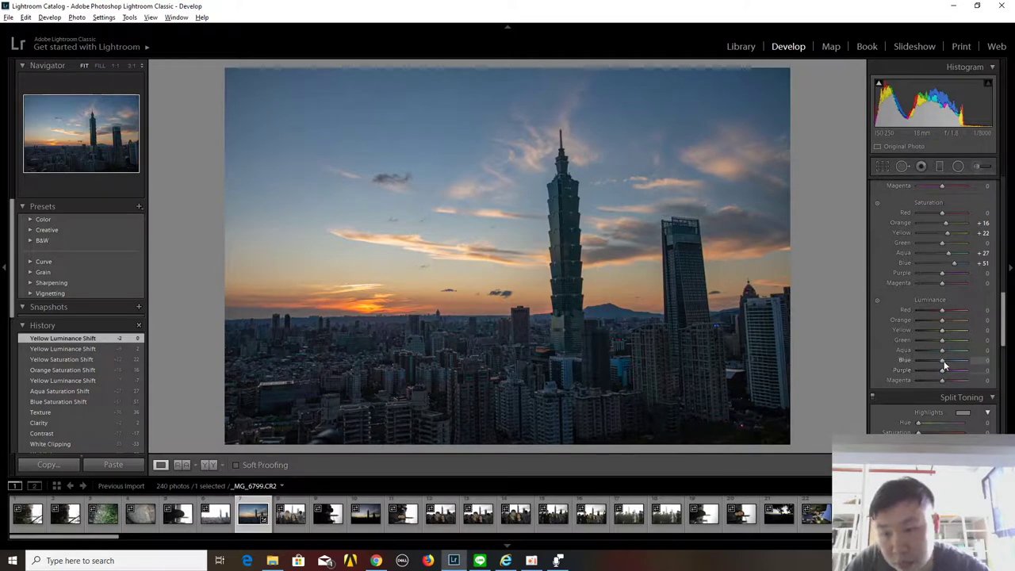
{"action": "mouse_move", "coordinate": [942, 363]}
{"action": "left_mouse_down"}
{"action": "mouse_move", "coordinate": [922, 352]}
{"action": "mouse_move", "coordinate": [938, 351]}
{"action": "mouse_move", "coordinate": [930, 321]}
{"action": "mouse_move", "coordinate": [942, 322]}
{"action": "left_mouse_up"}
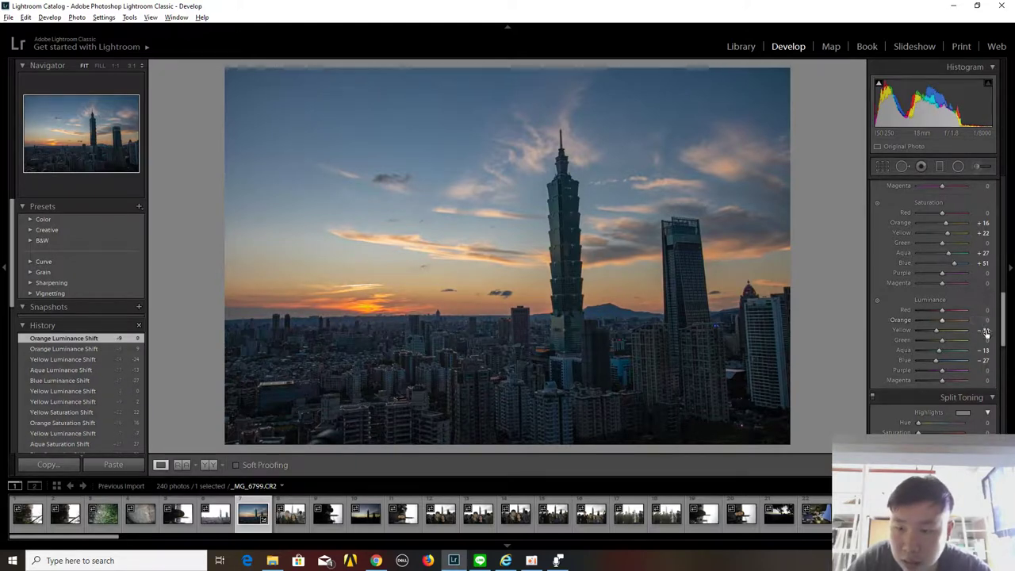
{"action": "left_click_drag", "start_coordinate": [978, 330], "coordinate": [985, 332]}
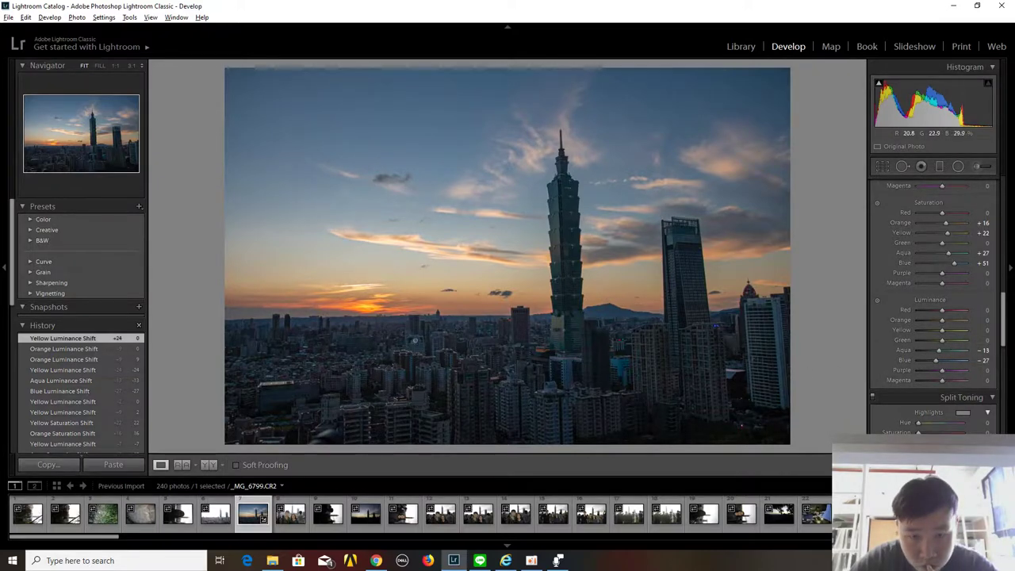
Step: Inspect the city buildings at 1:1, then return the photo to Fit view
{"action": "left_click", "coordinate": [441, 334]}
{"action": "left_click", "coordinate": [441, 333]}
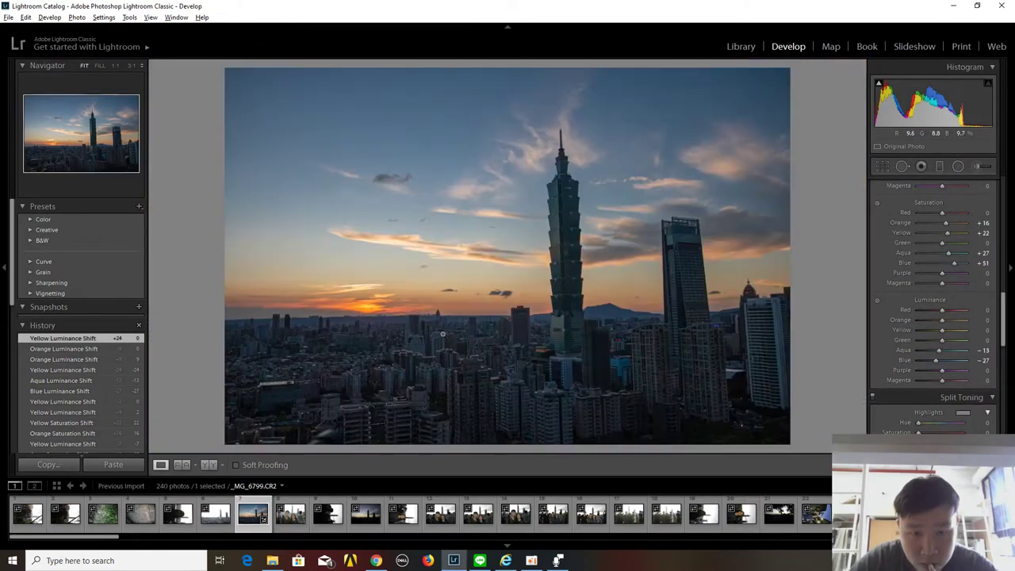
{"action": "left_click", "coordinate": [431, 362]}
{"action": "left_click", "coordinate": [436, 362]}
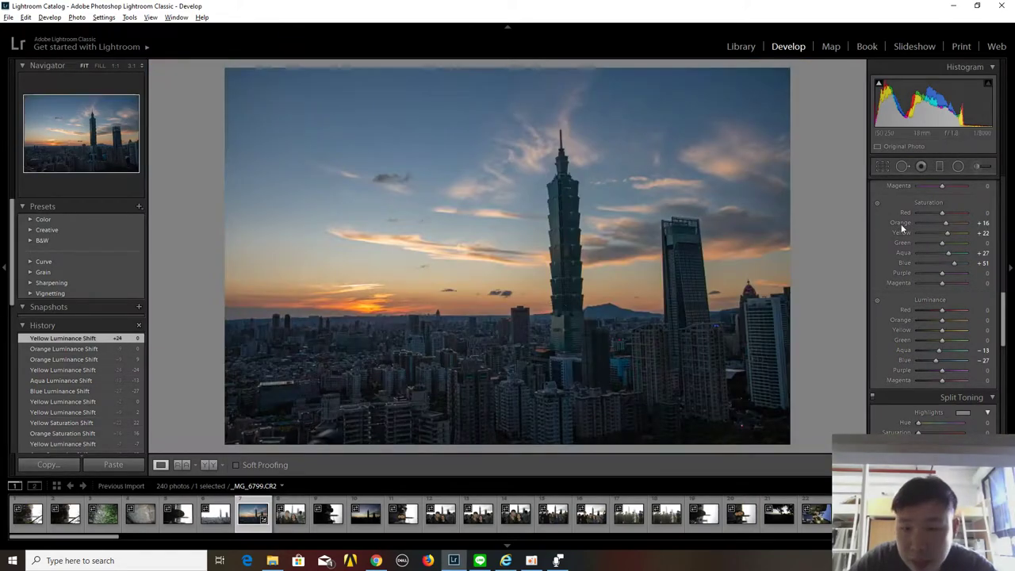
{"action": "scroll", "coordinate": [892, 298], "scroll_direction": "down", "scroll_amount": 3}
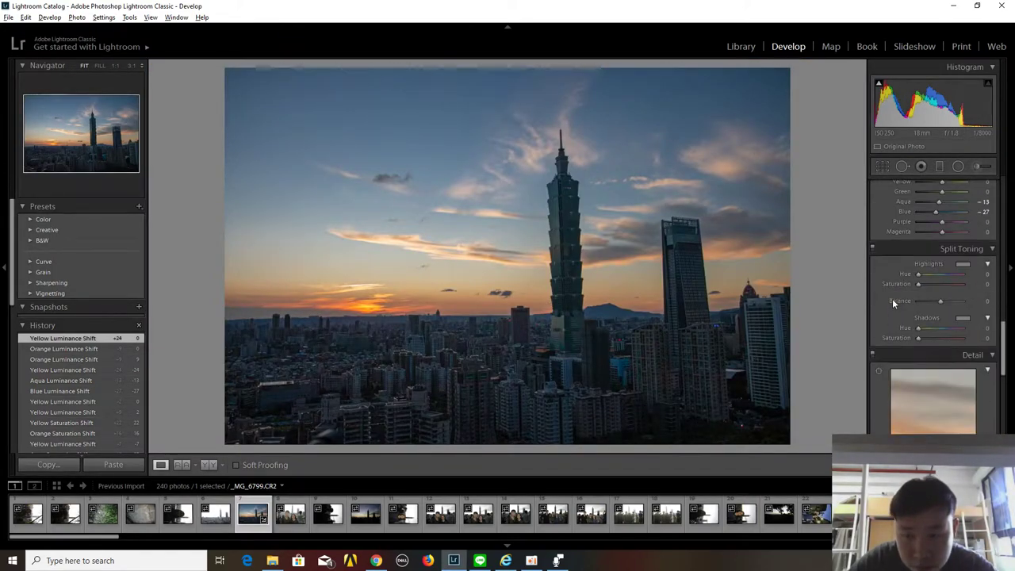
Step: Set Luminance noise reduction to 30 and check the smoothed grain at 1:1
{"action": "scroll", "coordinate": [892, 299], "scroll_direction": "down", "scroll_amount": 3}
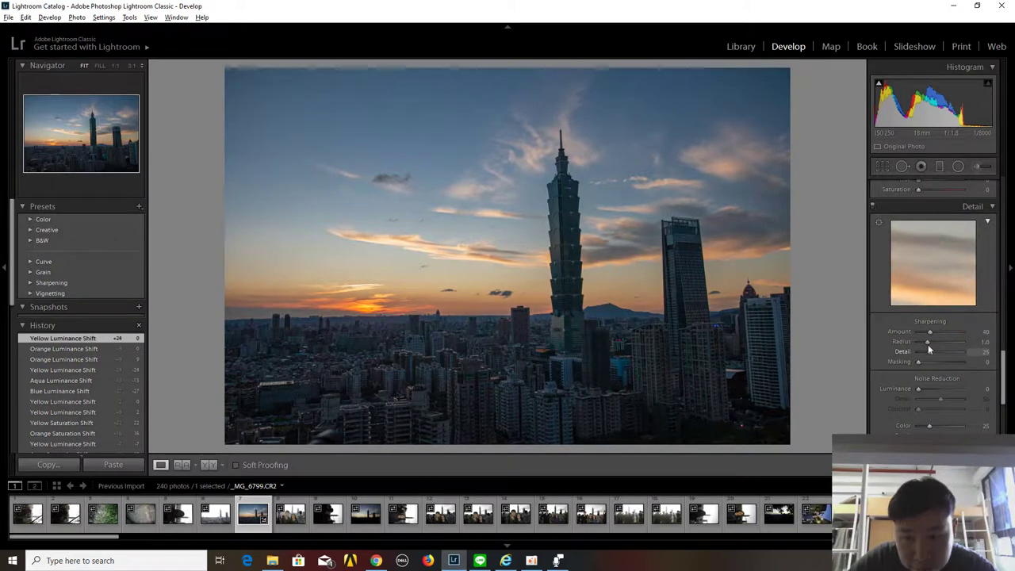
{"action": "left_click_drag", "start_coordinate": [919, 389], "coordinate": [928, 389]}
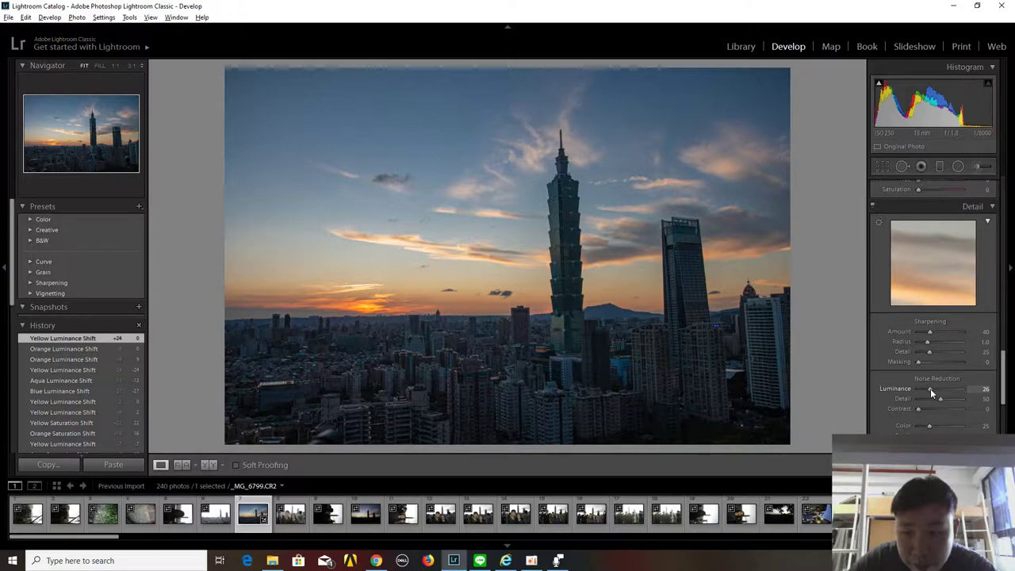
{"action": "left_click_drag", "start_coordinate": [930, 389], "coordinate": [932, 387]}
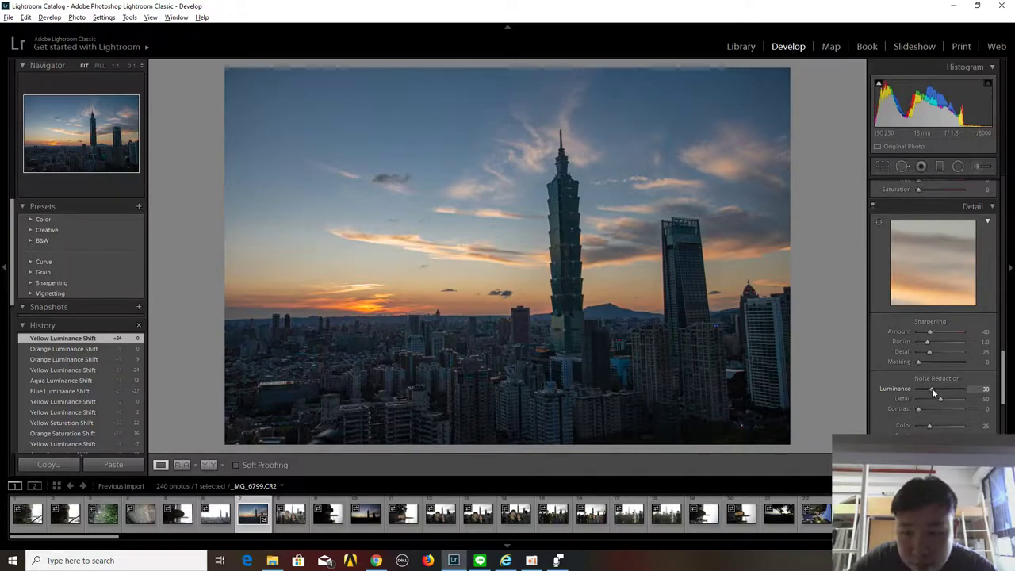
{"action": "left_click", "coordinate": [520, 333]}
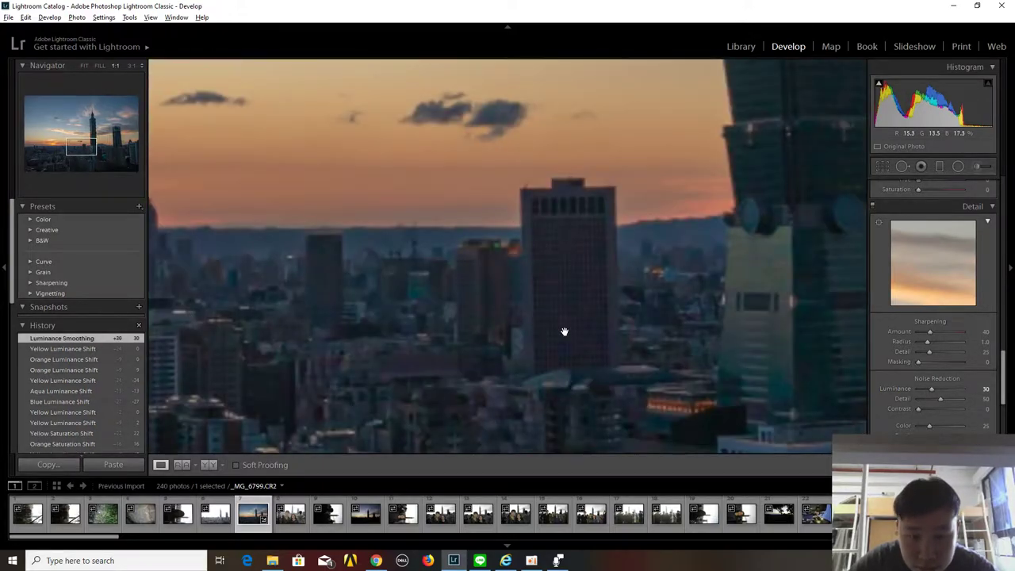
{"action": "left_click", "coordinate": [562, 320]}
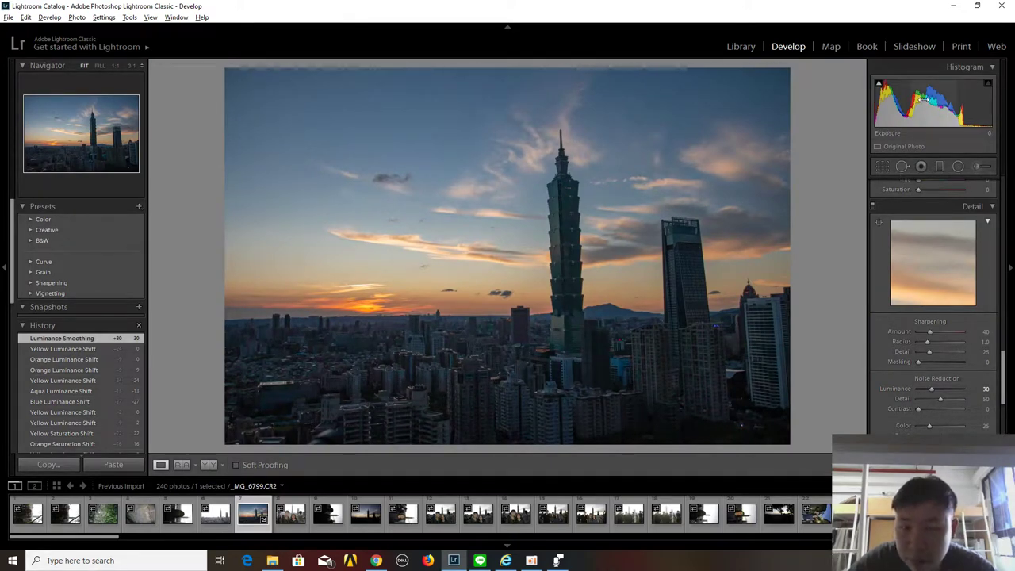
{"action": "left_click", "coordinate": [886, 166]}
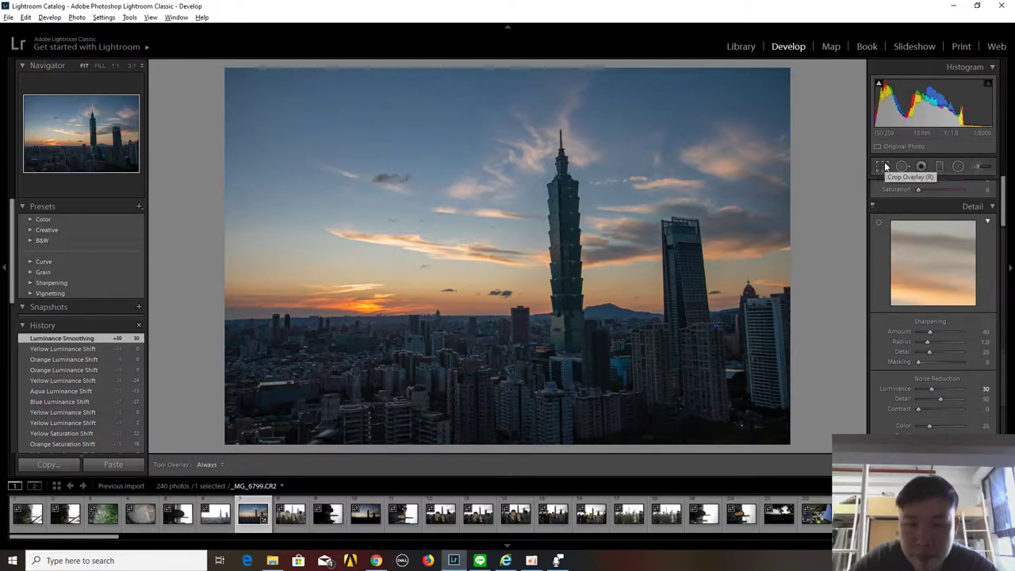
Step: Straighten the photo with a level line drawn along Taipei 101 and apply the crop
{"action": "left_click", "coordinate": [885, 167]}
{"action": "left_click", "coordinate": [886, 166]}
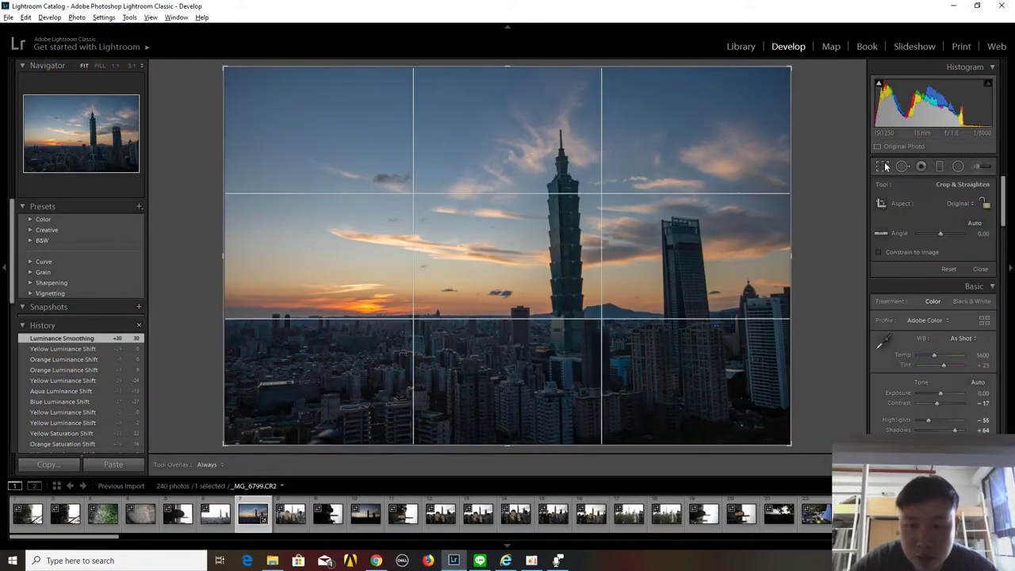
{"action": "left_click", "coordinate": [878, 233]}
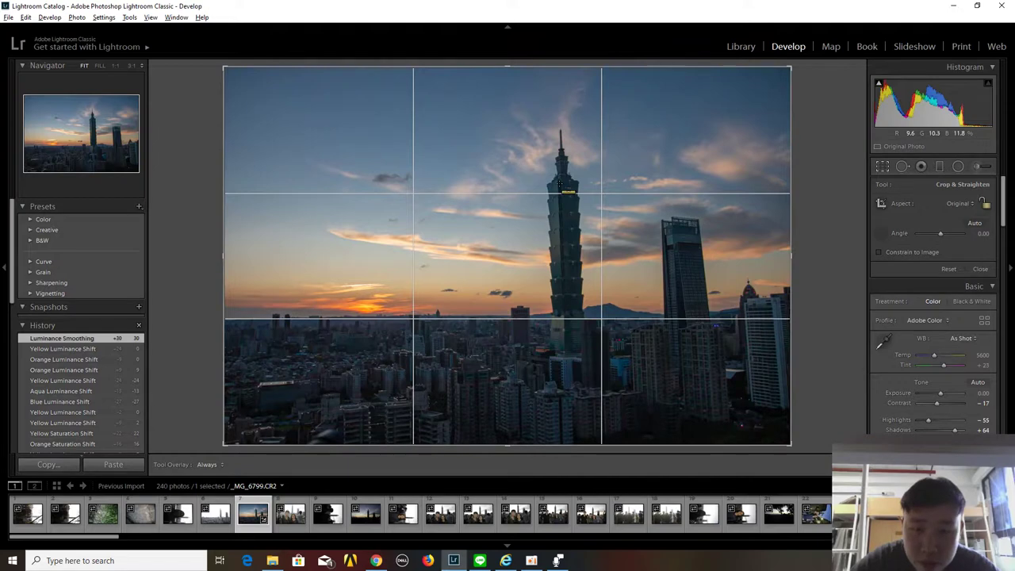
{"action": "left_click_drag", "start_coordinate": [567, 273], "coordinate": [566, 345]}
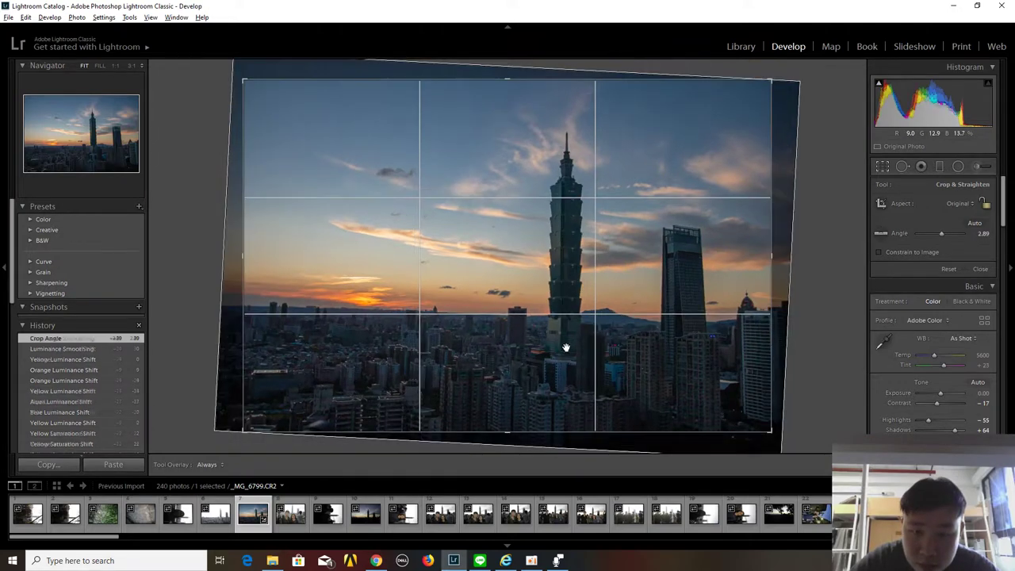
{"action": "key", "text": "Return"}
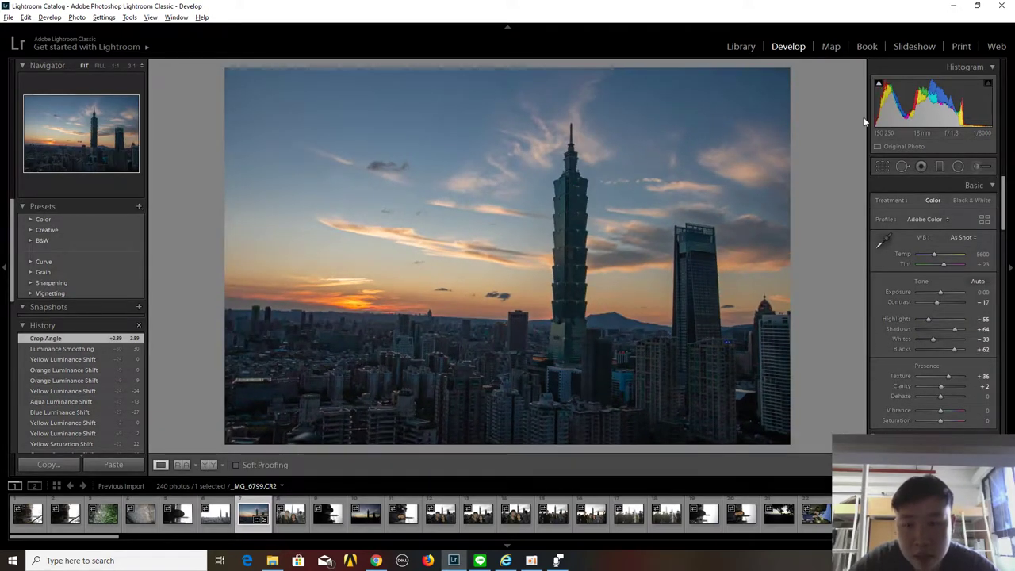
{"action": "left_click", "coordinate": [883, 167]}
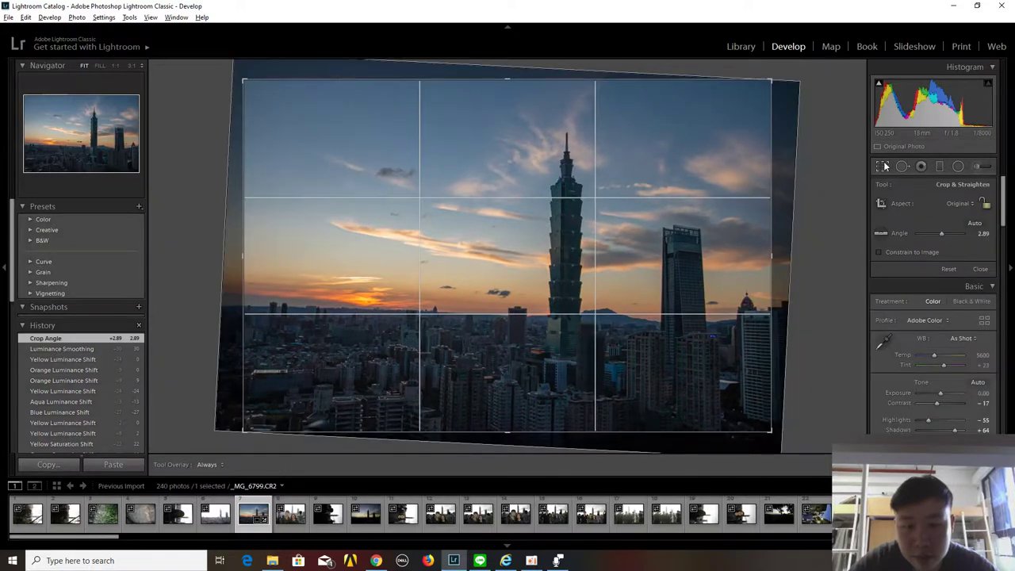
{"action": "key", "text": "Return"}
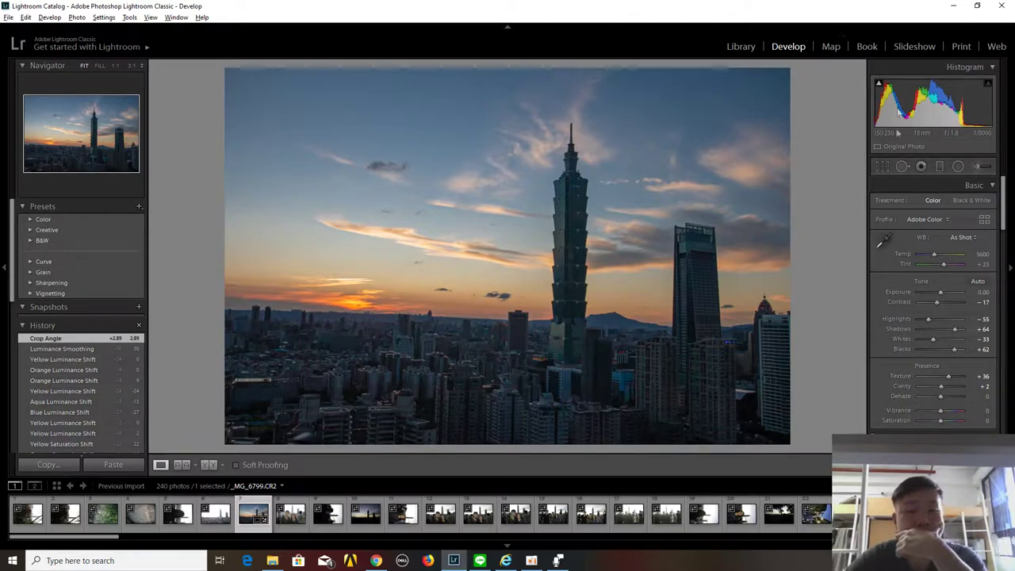
Step: Re-level the photo along the skyline horizon to a 1.97° angle and apply the crop
{"action": "left_click", "coordinate": [883, 166]}
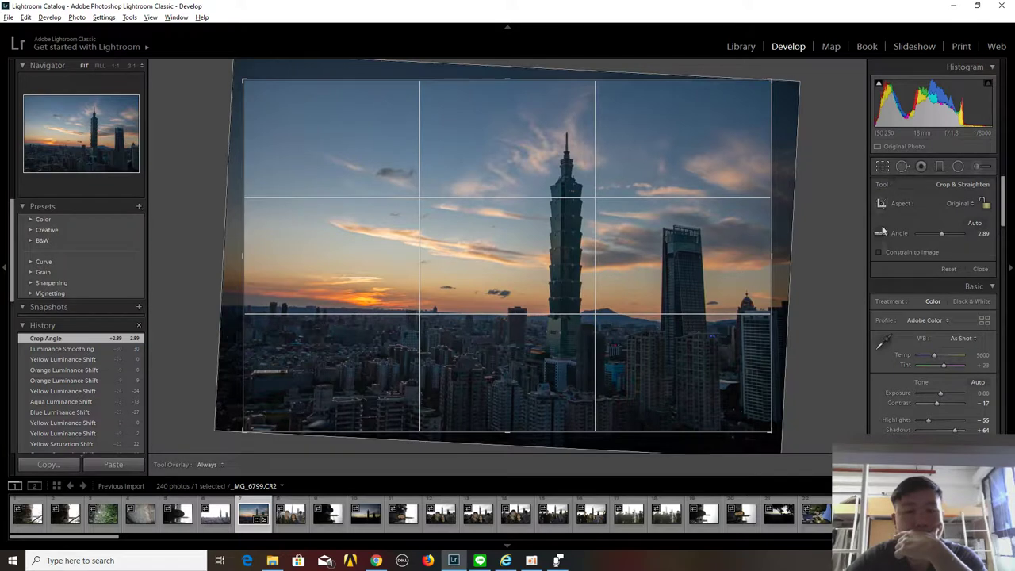
{"action": "left_click", "coordinate": [879, 235]}
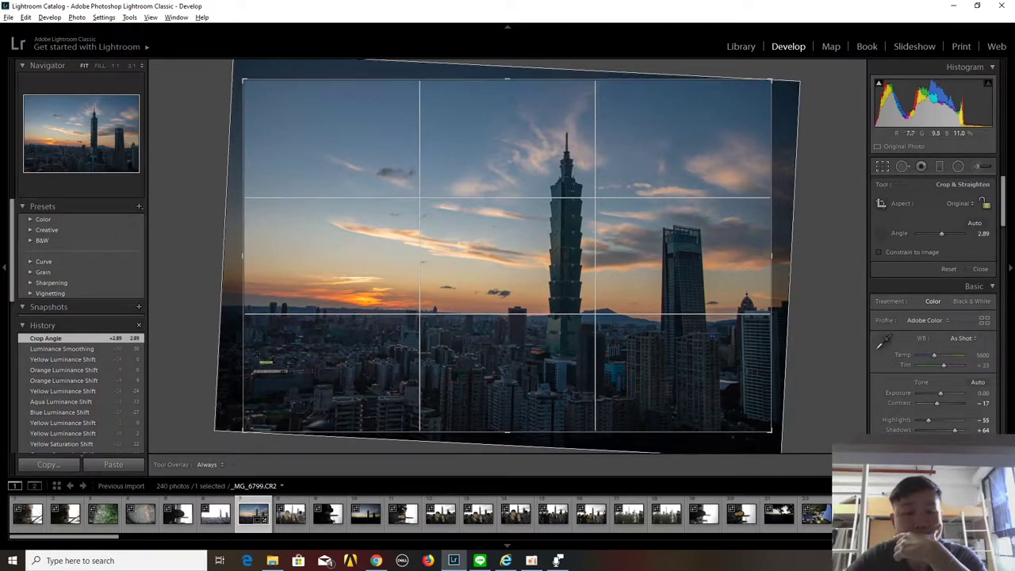
{"action": "left_click_drag", "start_coordinate": [305, 318], "coordinate": [667, 325]}
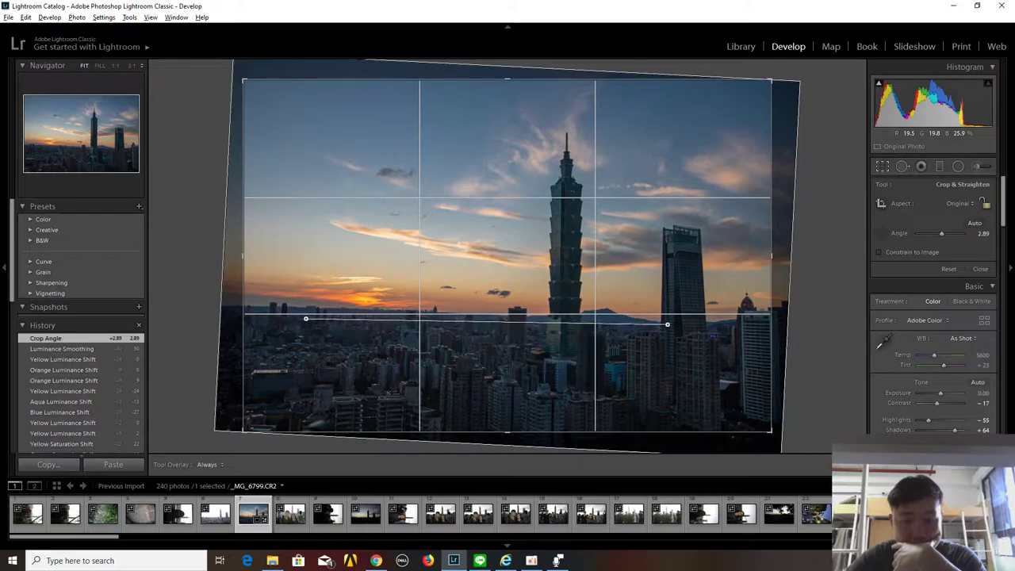
{"action": "left_click_drag", "start_coordinate": [667, 324], "coordinate": [667, 324]}
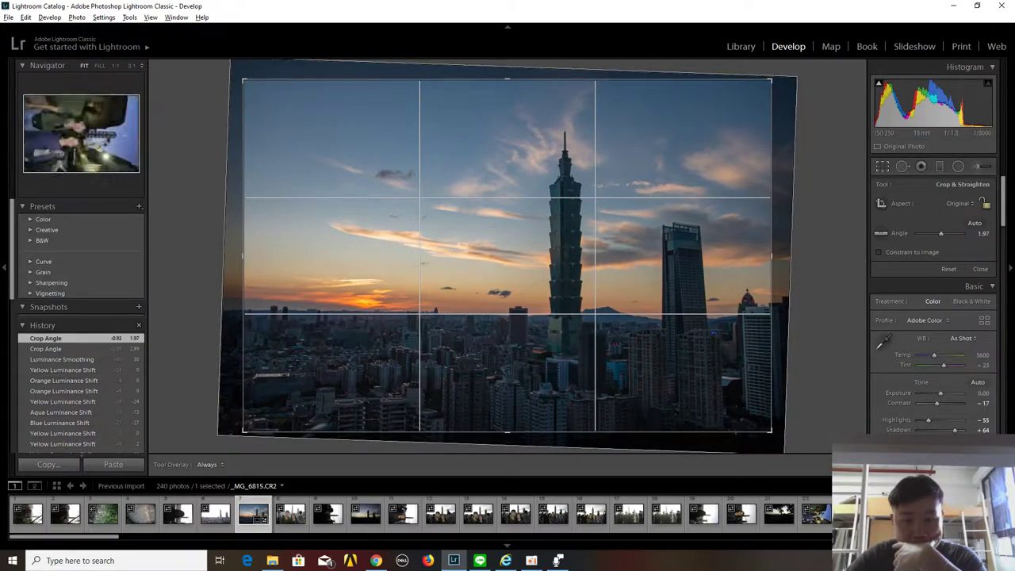
{"action": "key", "text": "Return"}
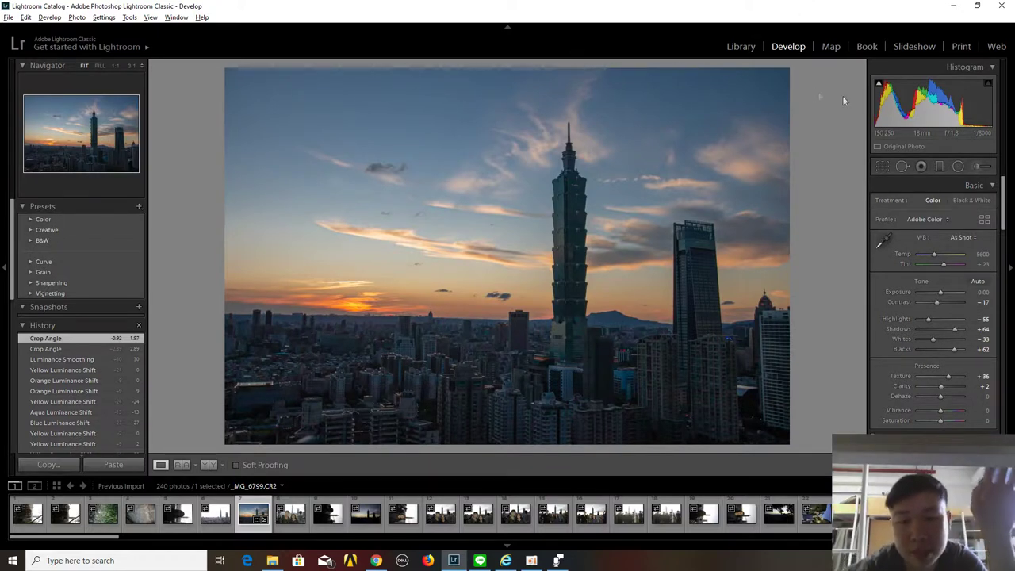
{"action": "left_click", "coordinate": [979, 170]}
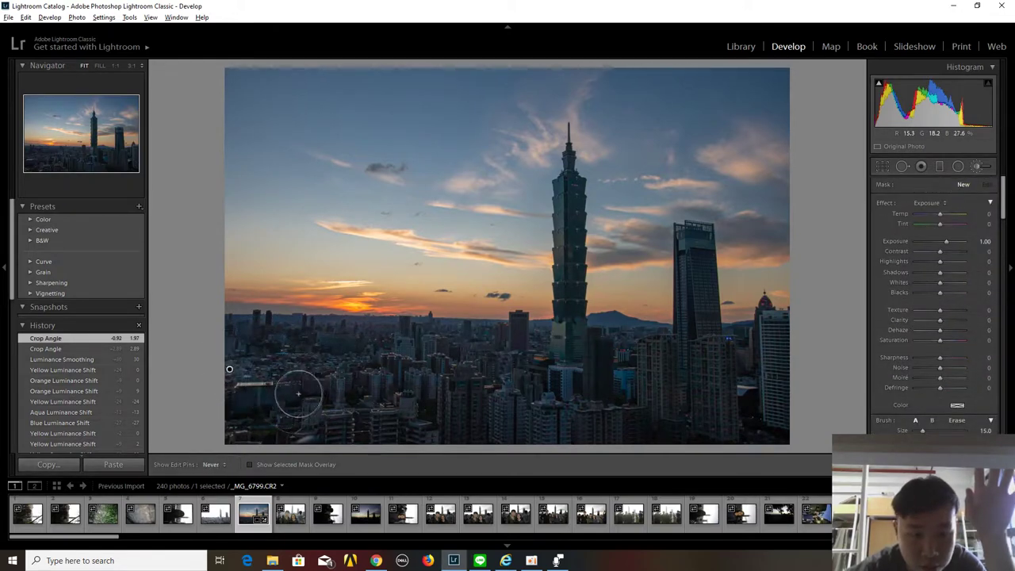
Step: Paint a brush mask over the lower-left buildings with Temp +26, Tint +15, Contrast and Exposure 0
{"action": "key", "text": "h"}
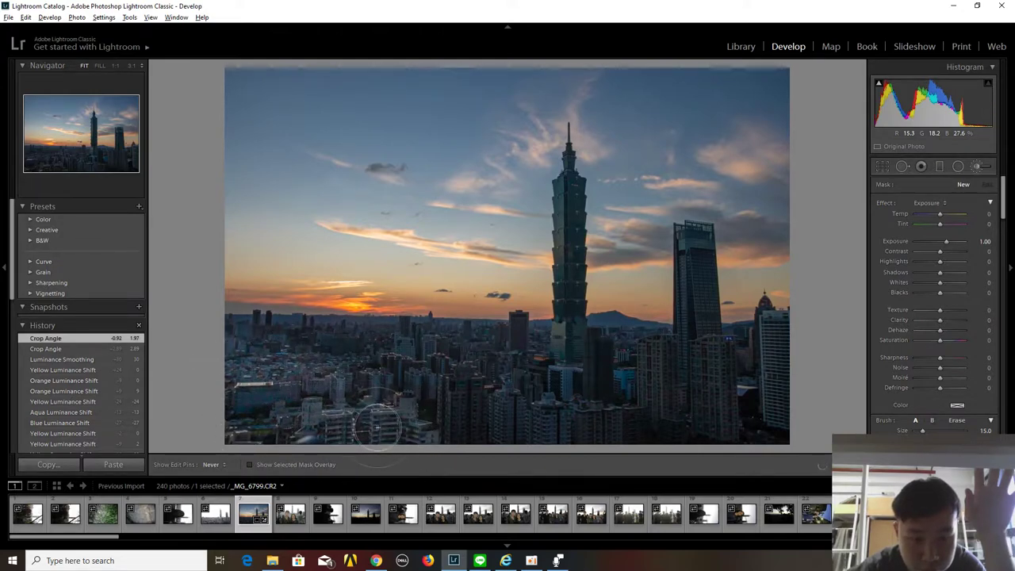
{"action": "key", "text": "h"}
{"action": "left_click_drag", "start_coordinate": [442, 460], "coordinate": [444, 463]}
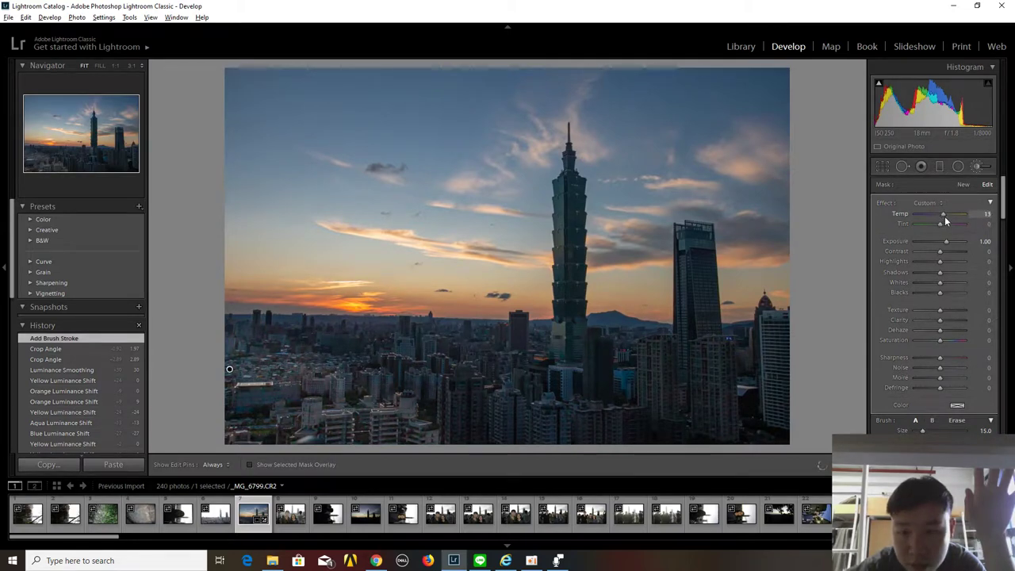
{"action": "mouse_move", "coordinate": [946, 215]}
{"action": "left_mouse_down"}
{"action": "mouse_move", "coordinate": [958, 252]}
{"action": "mouse_move", "coordinate": [932, 252]}
{"action": "left_mouse_up"}
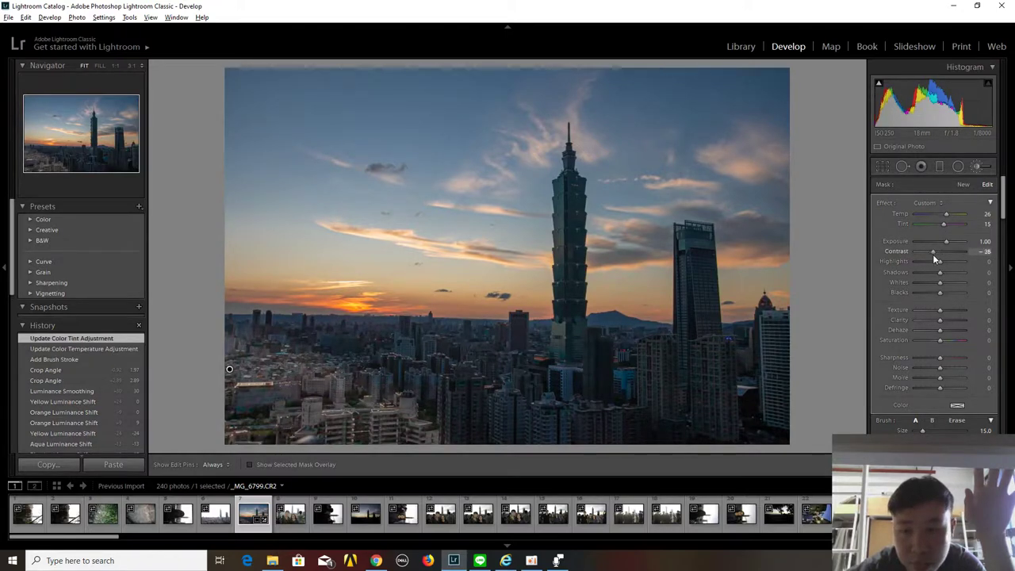
{"action": "type", "text": "0"}
{"action": "key", "text": "Return"}
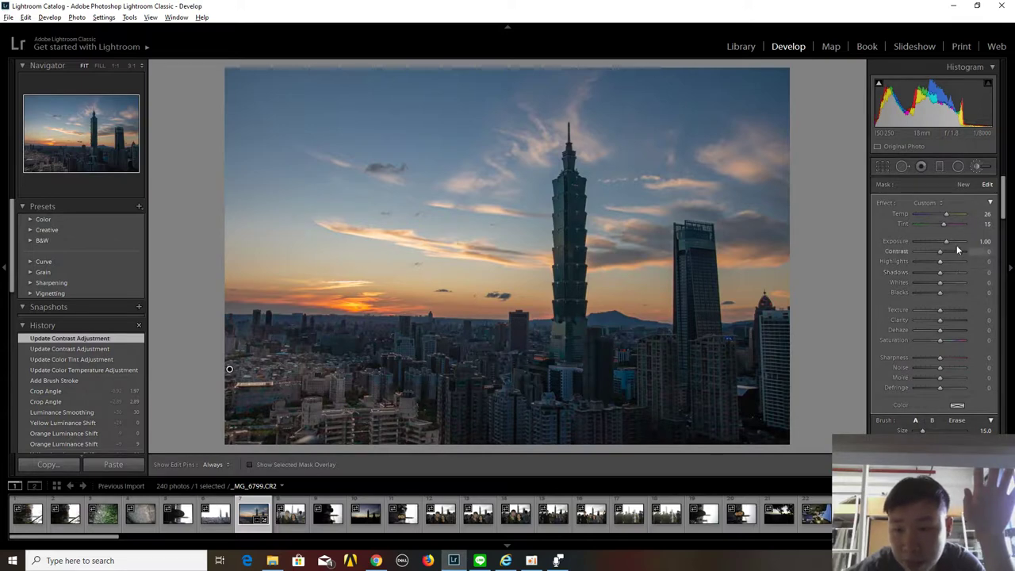
{"action": "left_click_drag", "start_coordinate": [946, 246], "coordinate": [945, 245]}
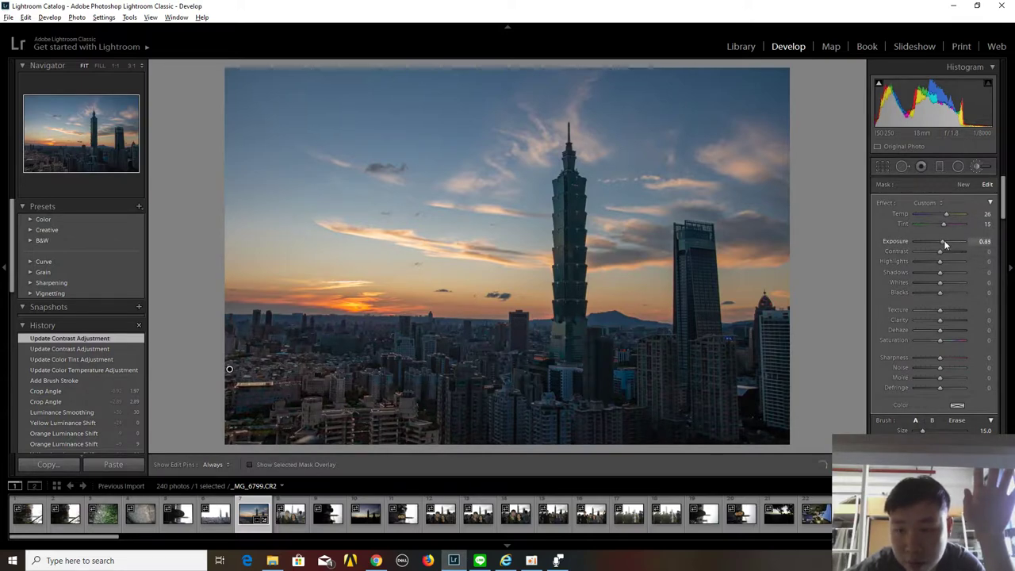
{"action": "left_click", "coordinate": [985, 241]}
{"action": "type", "text": "0"}
{"action": "key", "text": "Return"}
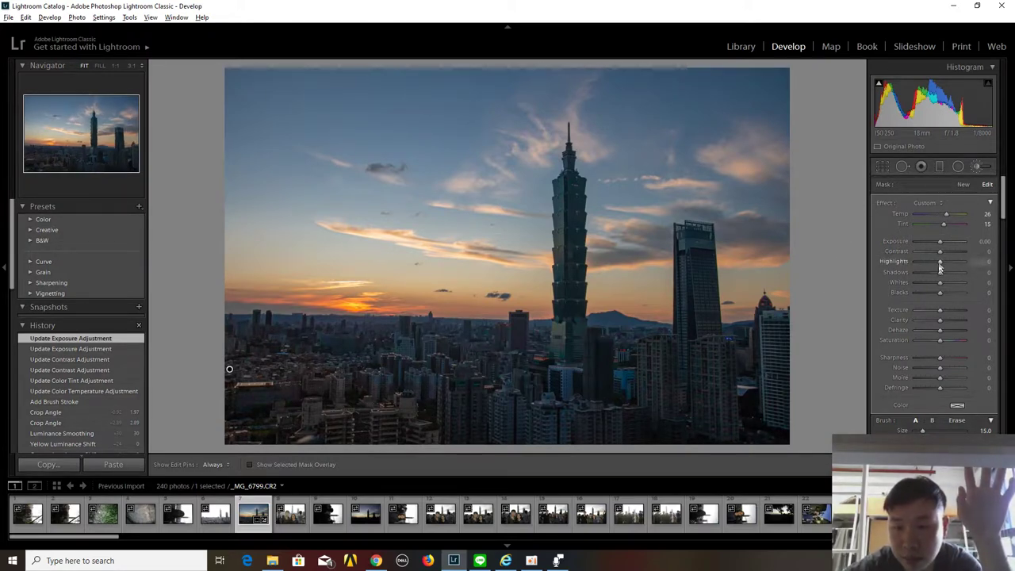
Step: Set the brushed area's Shadows to +20, Saturation to 54 and Whites to −11
{"action": "left_click_drag", "start_coordinate": [952, 280], "coordinate": [949, 277]}
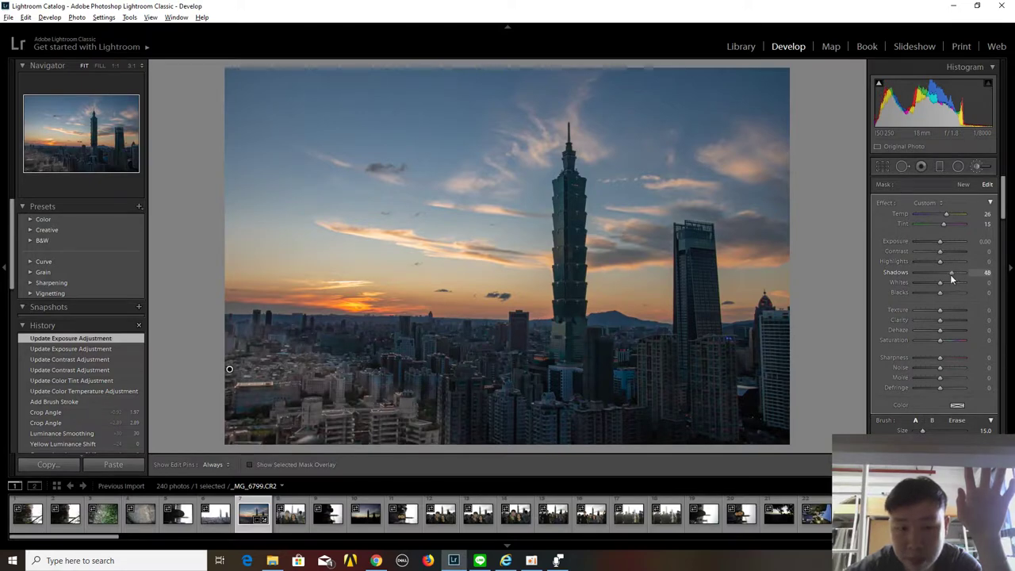
{"action": "left_click_drag", "start_coordinate": [948, 277], "coordinate": [946, 274]}
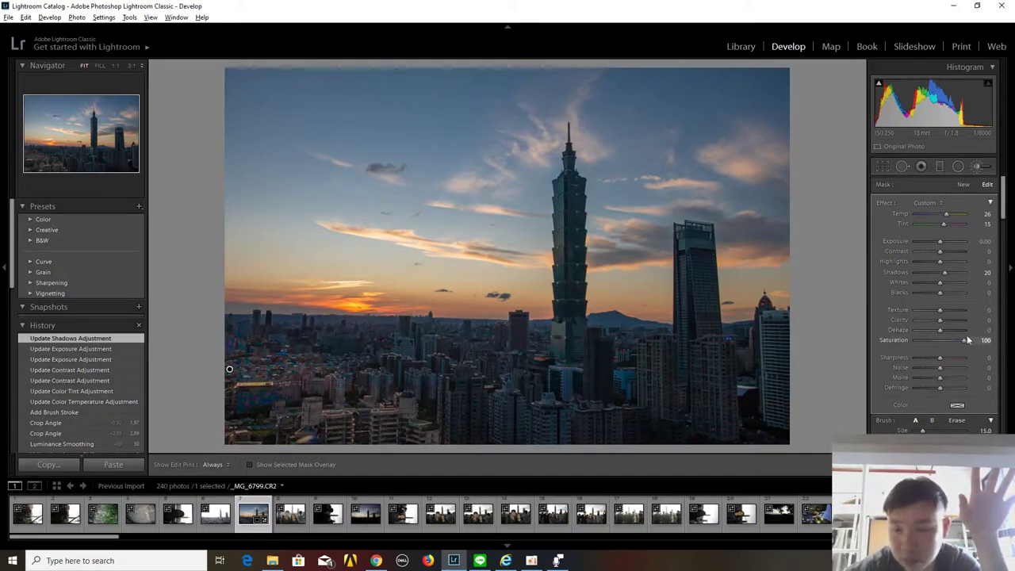
{"action": "left_click_drag", "start_coordinate": [956, 339], "coordinate": [953, 339]}
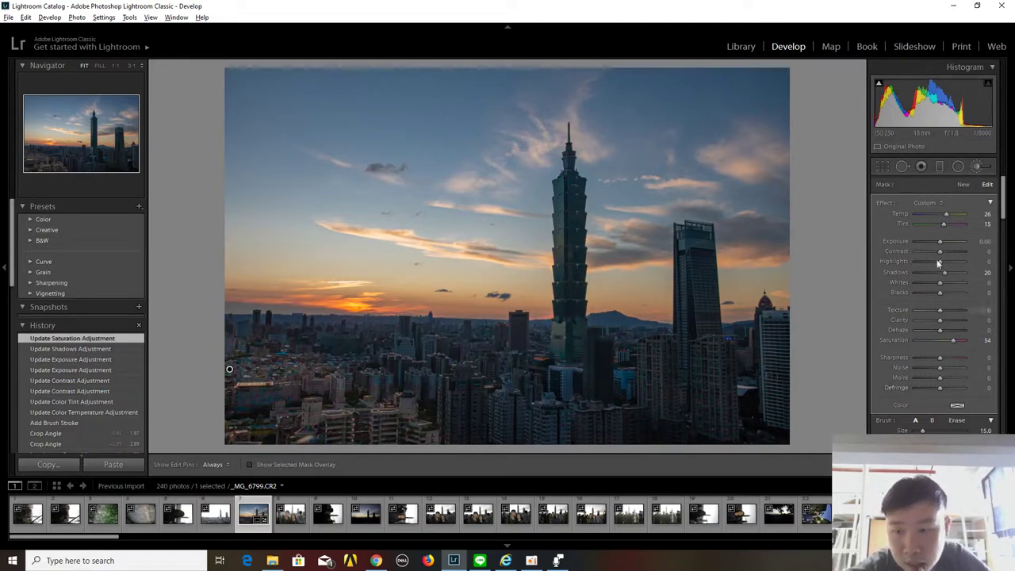
{"action": "mouse_move", "coordinate": [937, 286]}
{"action": "left_mouse_down"}
{"action": "mouse_move", "coordinate": [914, 285]}
{"action": "mouse_move", "coordinate": [937, 288]}
{"action": "left_mouse_up"}
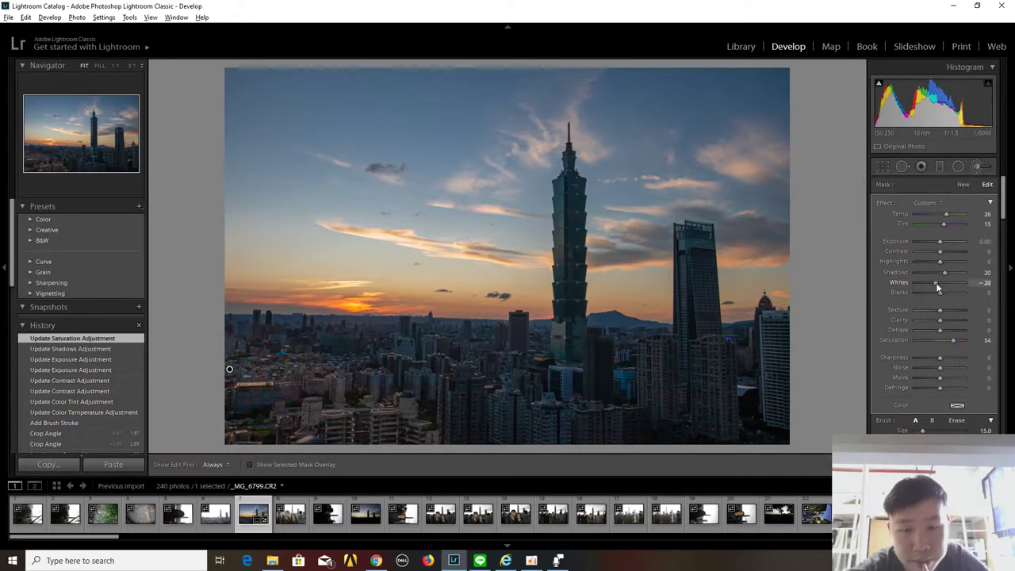
{"action": "left_click_drag", "start_coordinate": [938, 288], "coordinate": [938, 289]}
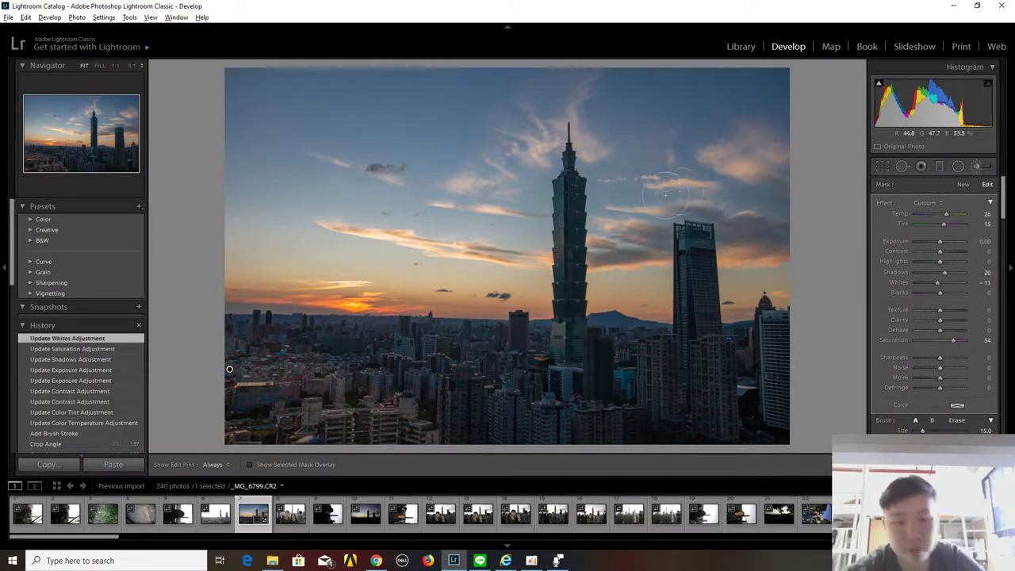
{"action": "left_click", "coordinate": [979, 169]}
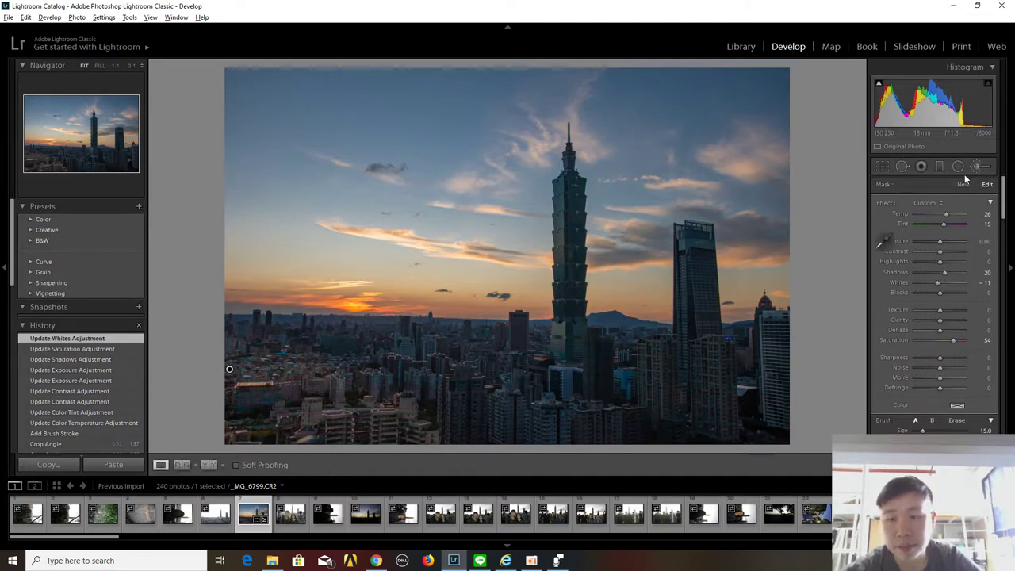
Step: Paint a new brush mask over the buildings on the right
{"action": "left_click", "coordinate": [982, 167]}
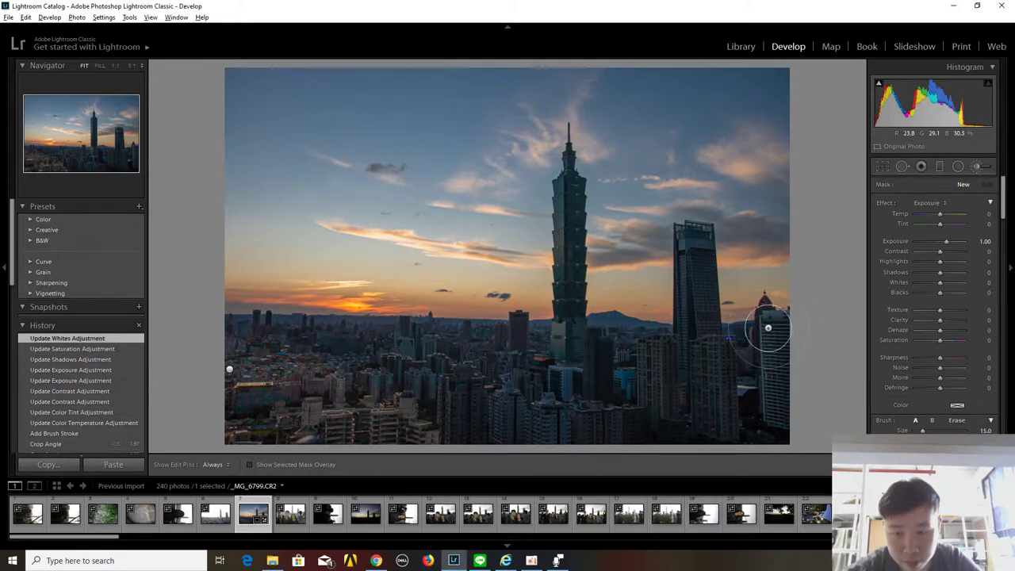
{"action": "mouse_move", "coordinate": [765, 349]}
{"action": "left_mouse_down"}
{"action": "mouse_move", "coordinate": [722, 378]}
{"action": "mouse_move", "coordinate": [701, 365]}
{"action": "mouse_move", "coordinate": [763, 446]}
{"action": "left_mouse_up"}
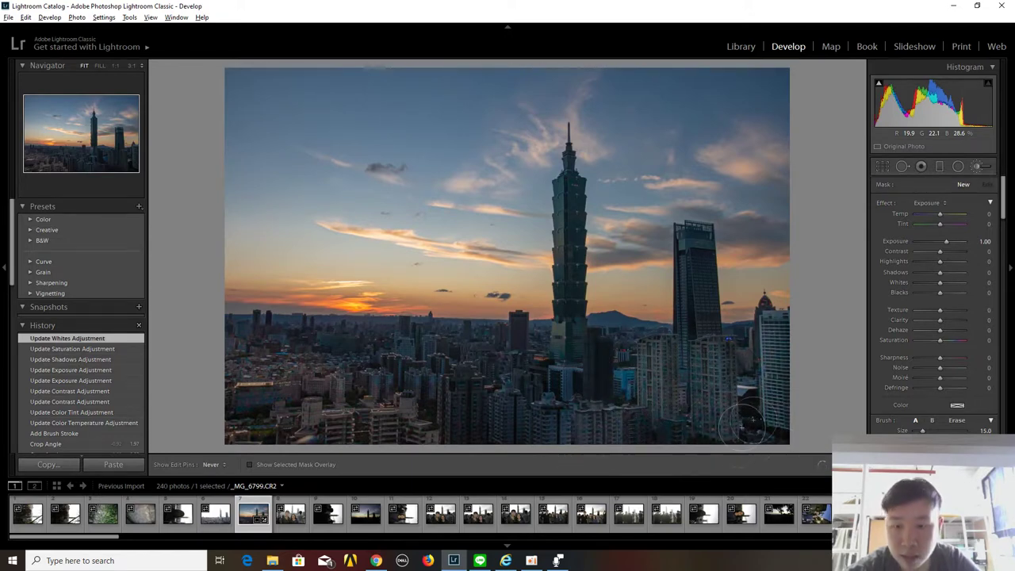
{"action": "left_click_drag", "start_coordinate": [762, 447], "coordinate": [774, 444]}
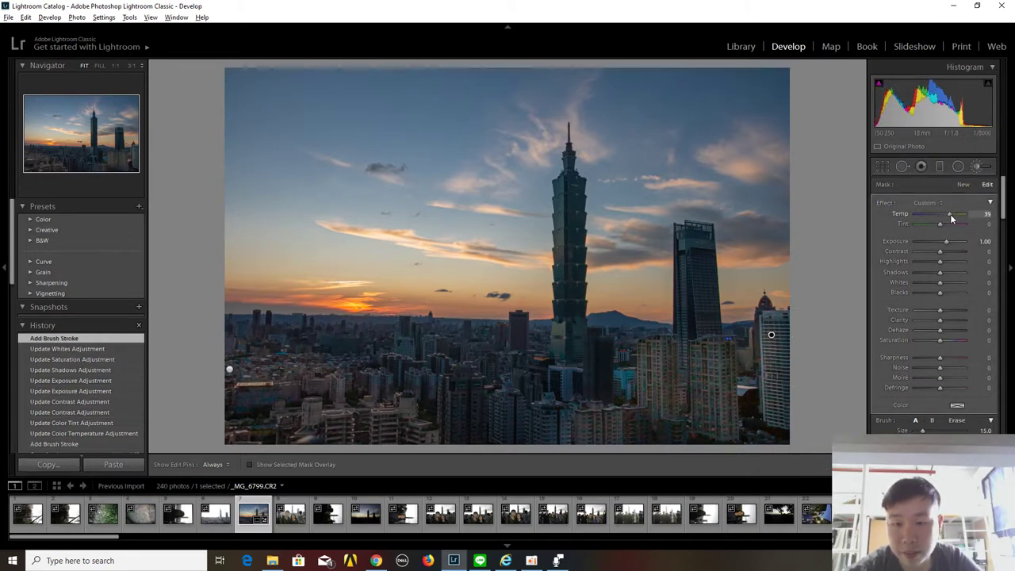
Step: Set the right-side mask to Temp +15, Contrast +50, Highlights +61 and Shadows 0
{"action": "left_click_drag", "start_coordinate": [950, 214], "coordinate": [943, 214]}
{"action": "mouse_move", "coordinate": [941, 251]}
{"action": "left_mouse_down"}
{"action": "mouse_move", "coordinate": [959, 252]}
{"action": "mouse_move", "coordinate": [946, 273]}
{"action": "left_mouse_up"}
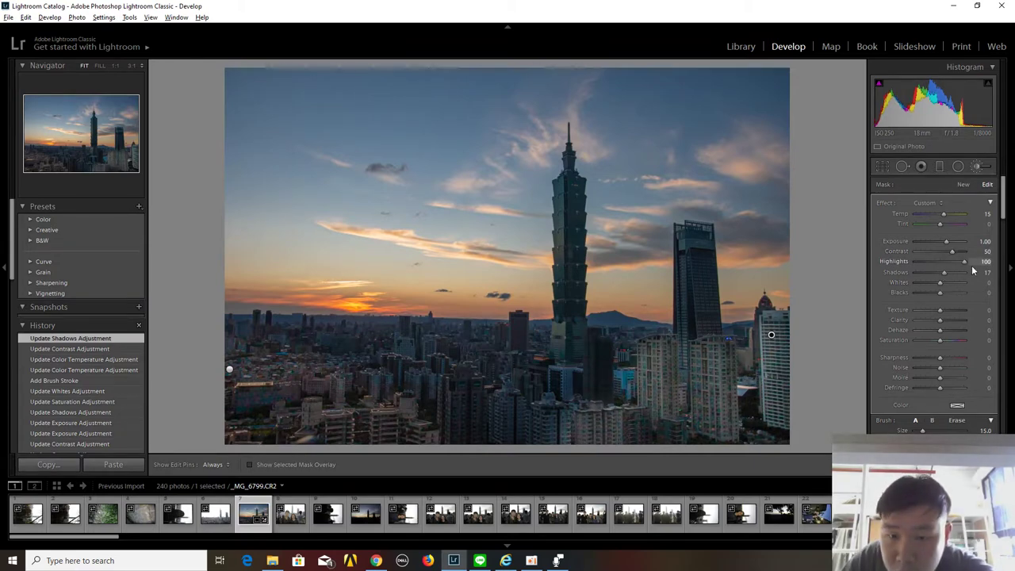
{"action": "left_click_drag", "start_coordinate": [953, 270], "coordinate": [930, 271]}
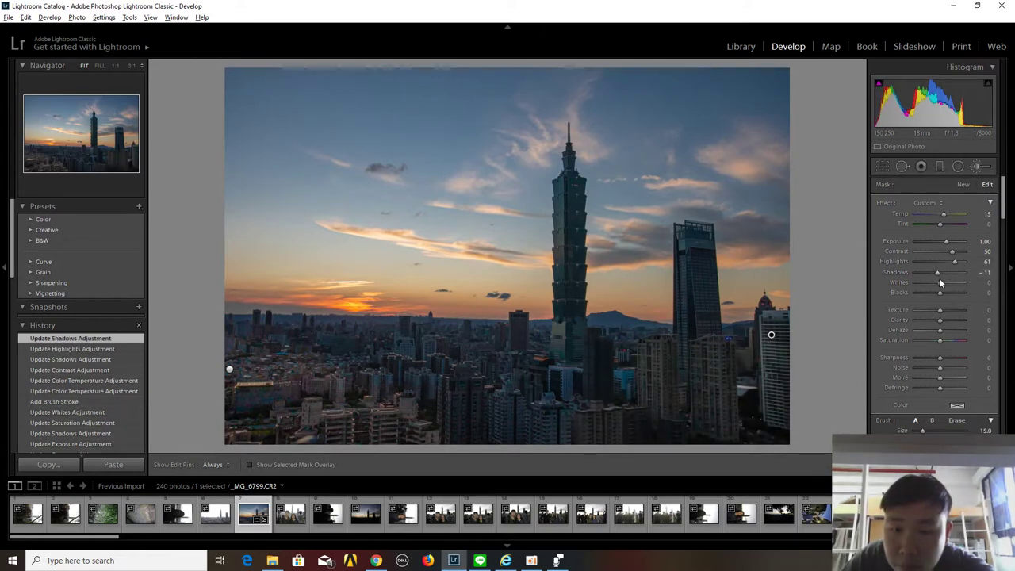
{"action": "left_click_drag", "start_coordinate": [937, 272], "coordinate": [940, 273]}
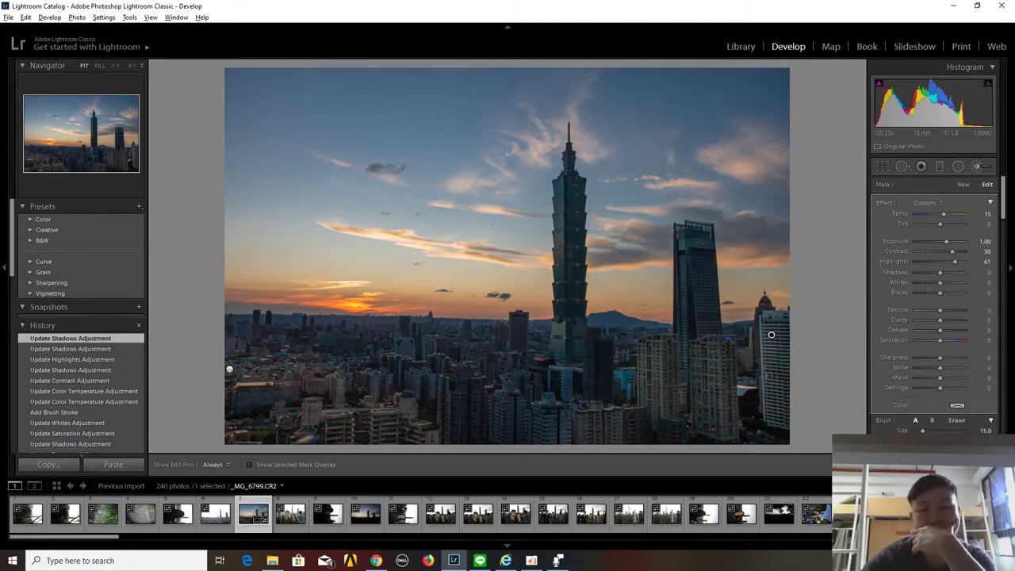
{"action": "key", "text": "k"}
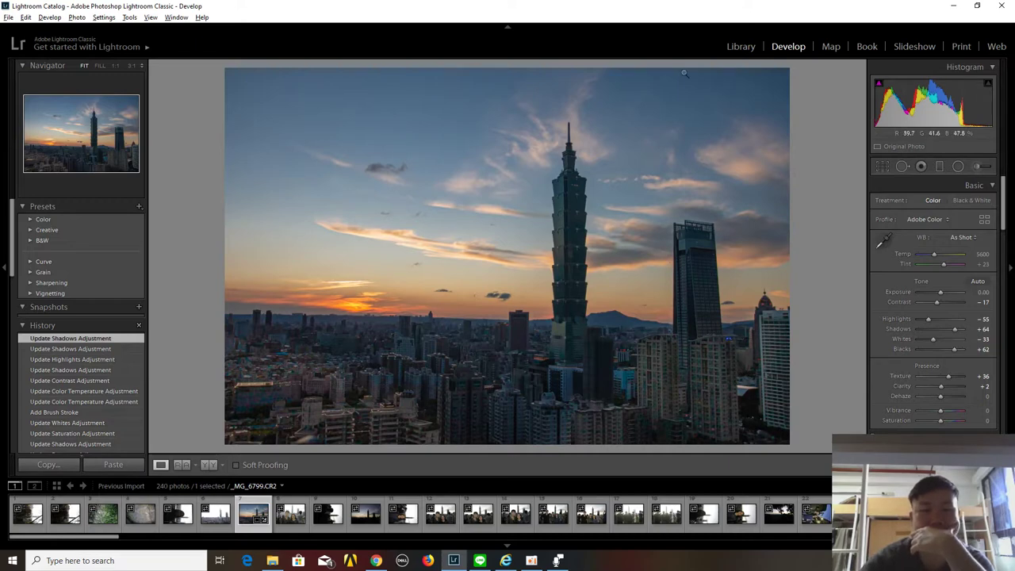
{"action": "left_click", "coordinate": [977, 167]}
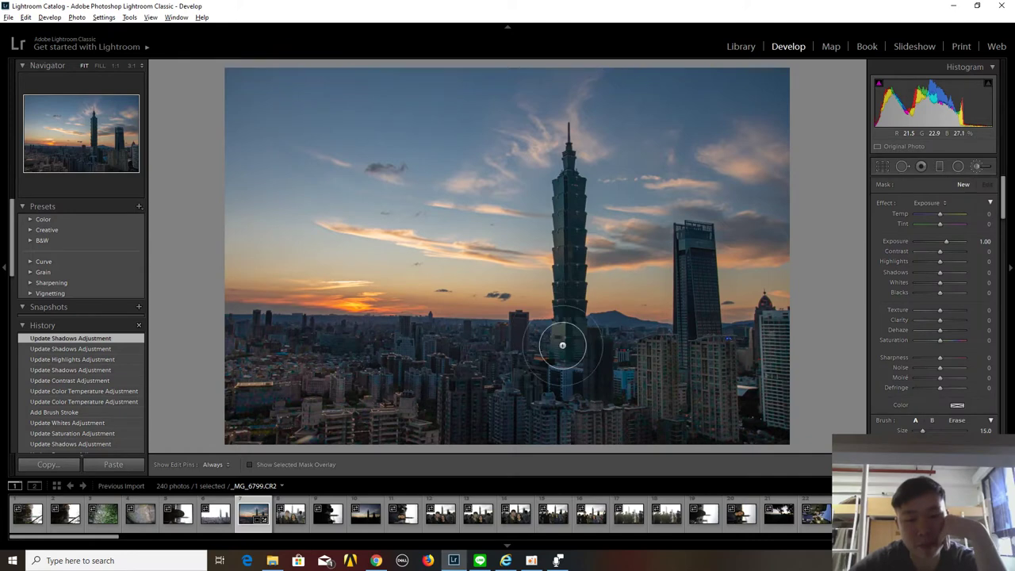
{"action": "scroll", "coordinate": [568, 346], "scroll_direction": "down", "scroll_amount": 4}
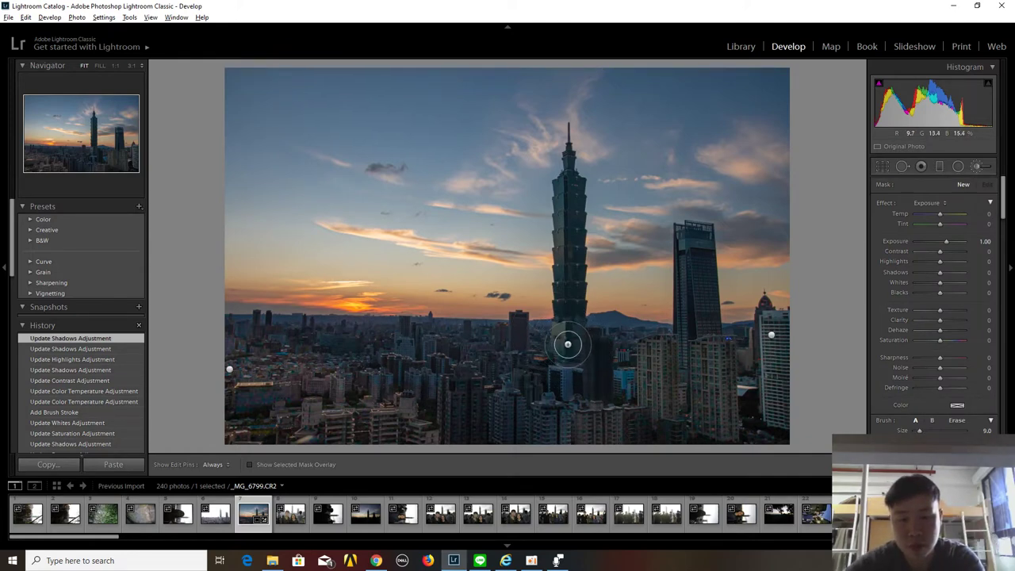
{"action": "scroll", "coordinate": [568, 341], "scroll_direction": "down", "scroll_amount": 2}
{"action": "key", "text": "h"}
{"action": "left_click_drag", "start_coordinate": [569, 339], "coordinate": [568, 170]}
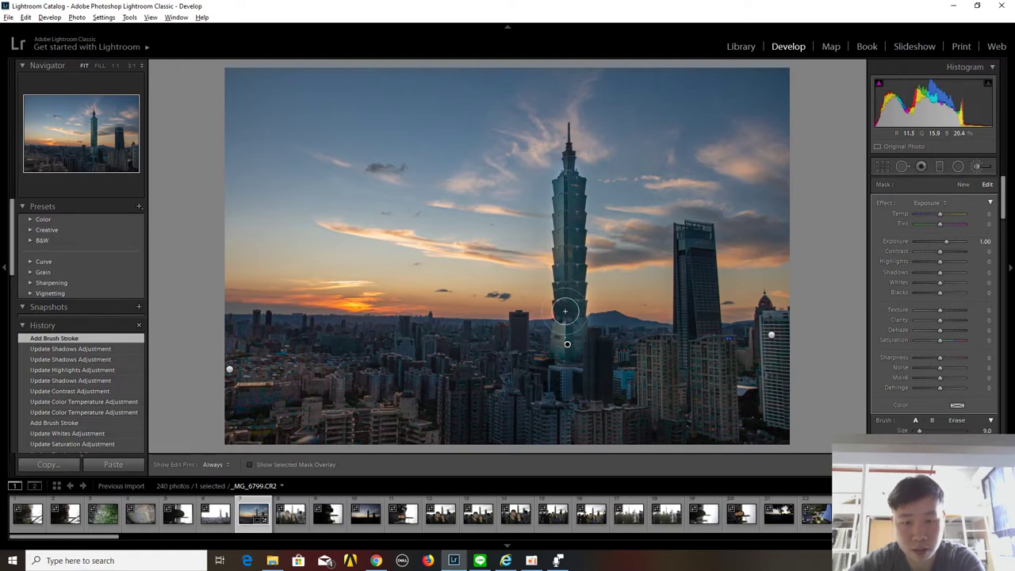
{"action": "left_click", "coordinate": [567, 311]}
{"action": "left_click", "coordinate": [574, 299]}
{"action": "left_click_drag", "start_coordinate": [576, 288], "coordinate": [572, 228]}
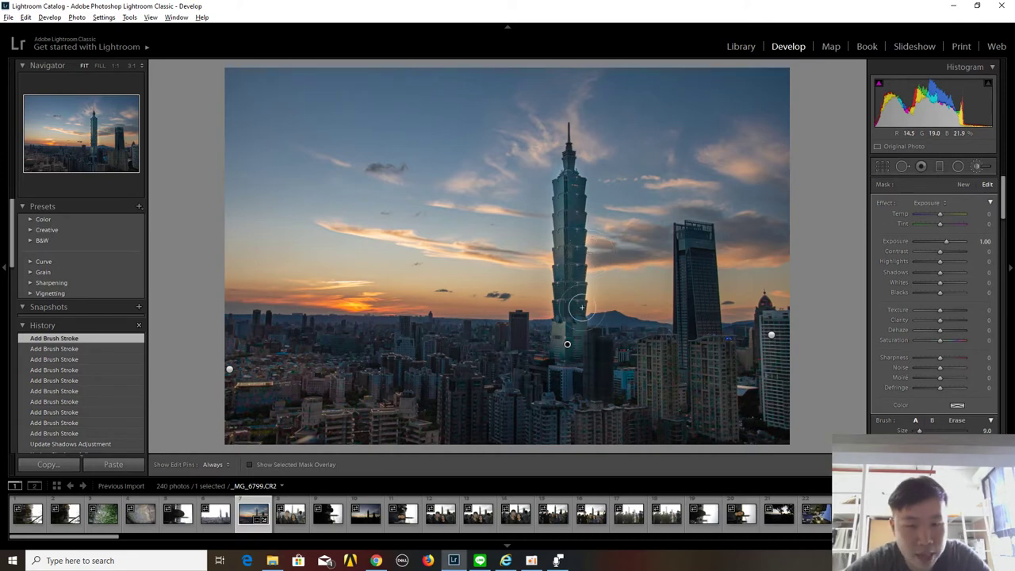
{"action": "mouse_move", "coordinate": [567, 344]}
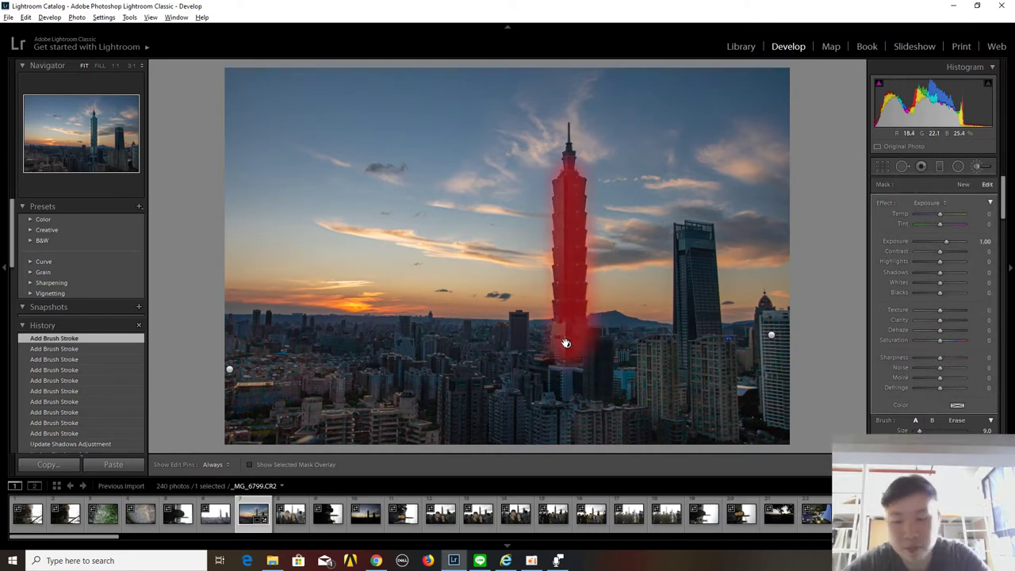
{"action": "key", "text": "Delete"}
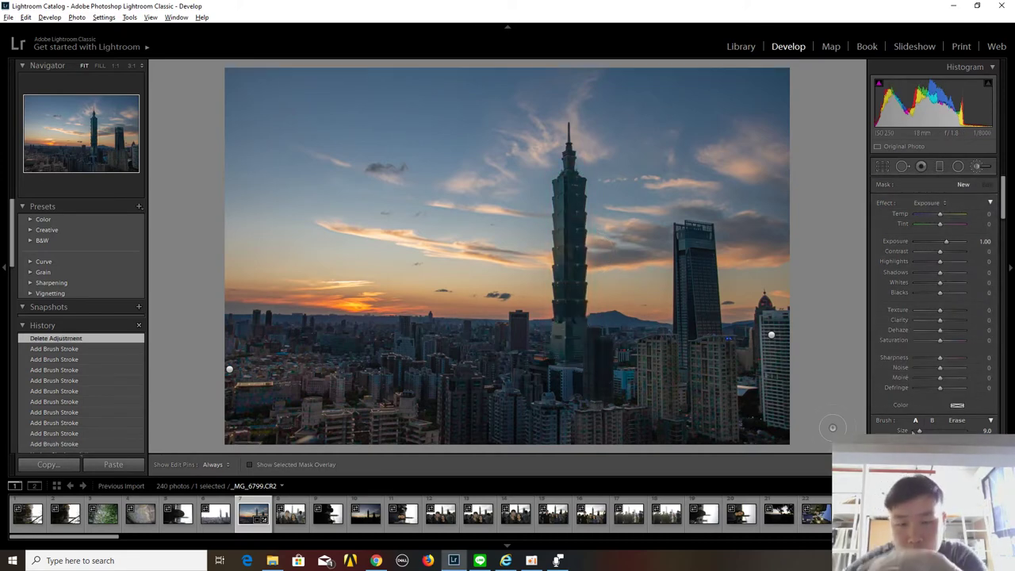
{"action": "key", "text": "k"}
Step: Export the edited Taipei photo to the hard drive using the default export settings
{"action": "right_click", "coordinate": [574, 224]}
{"action": "mouse_move", "coordinate": [627, 461]}
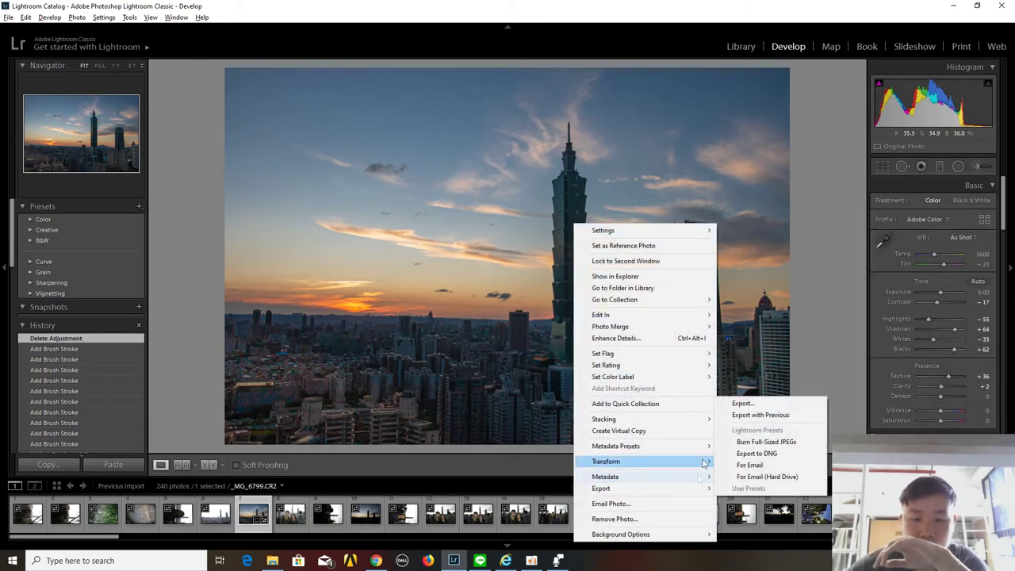
{"action": "left_click", "coordinate": [743, 403]}
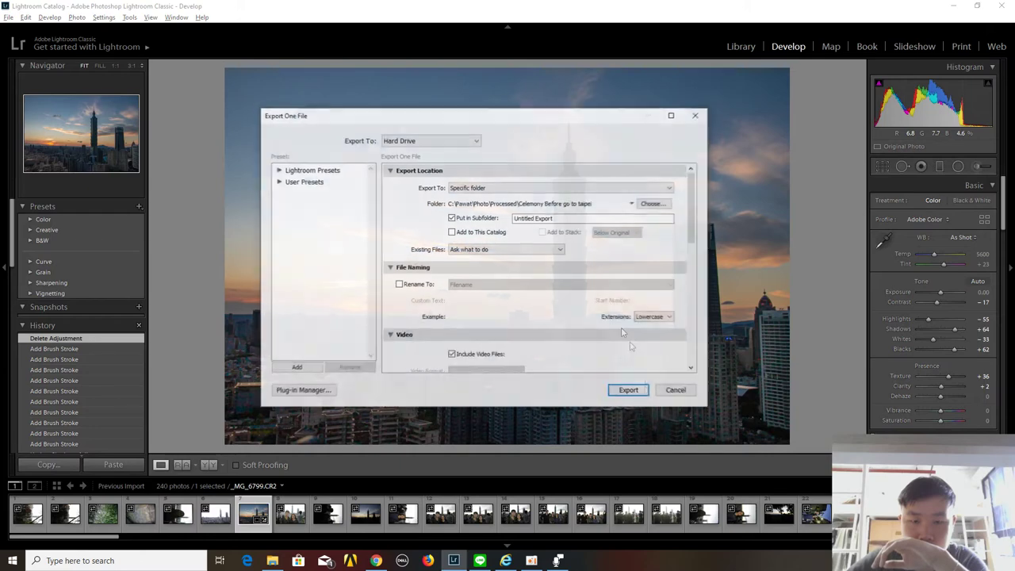
{"action": "left_click", "coordinate": [627, 391]}
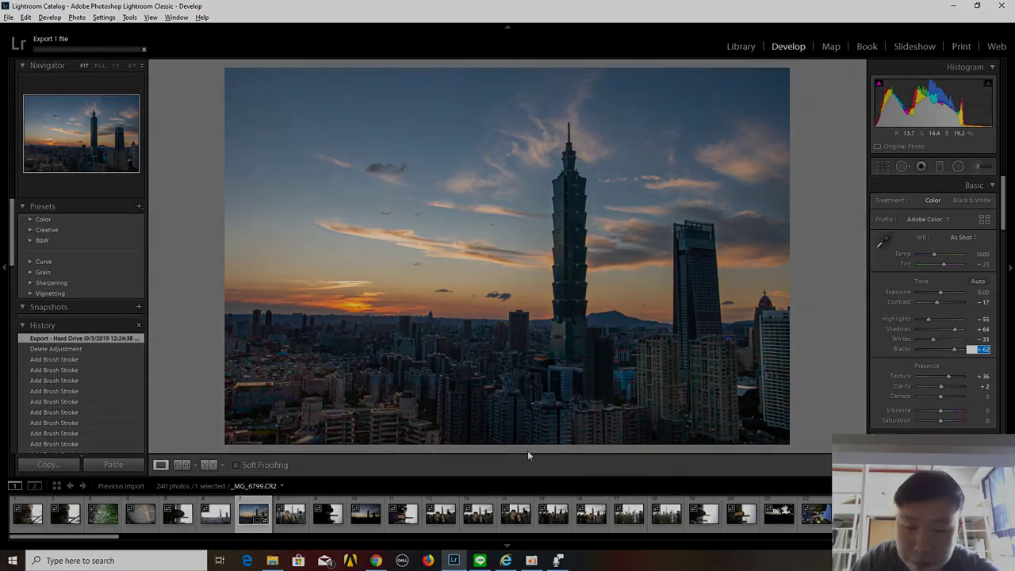
{"action": "left_click", "coordinate": [557, 560]}
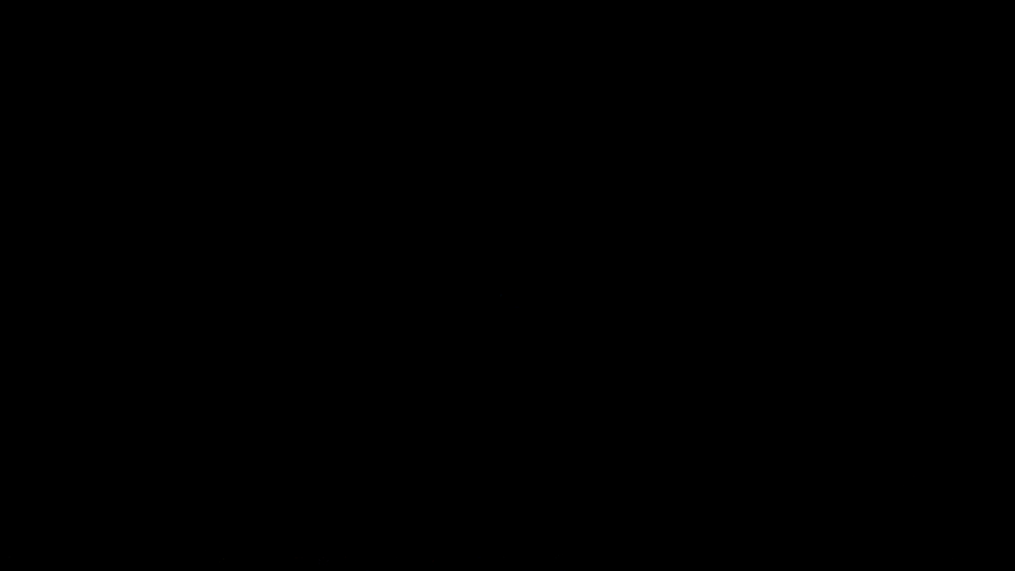